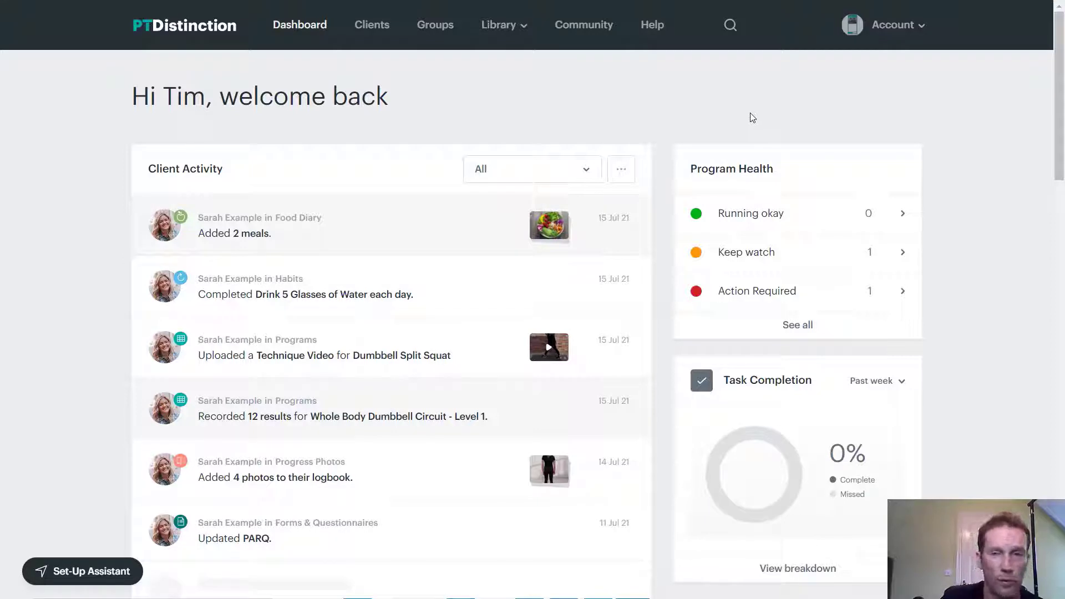
# Step: Open the Programs library filtered to PTD Programs and scroll through the list
pyautogui.click(520, 28)
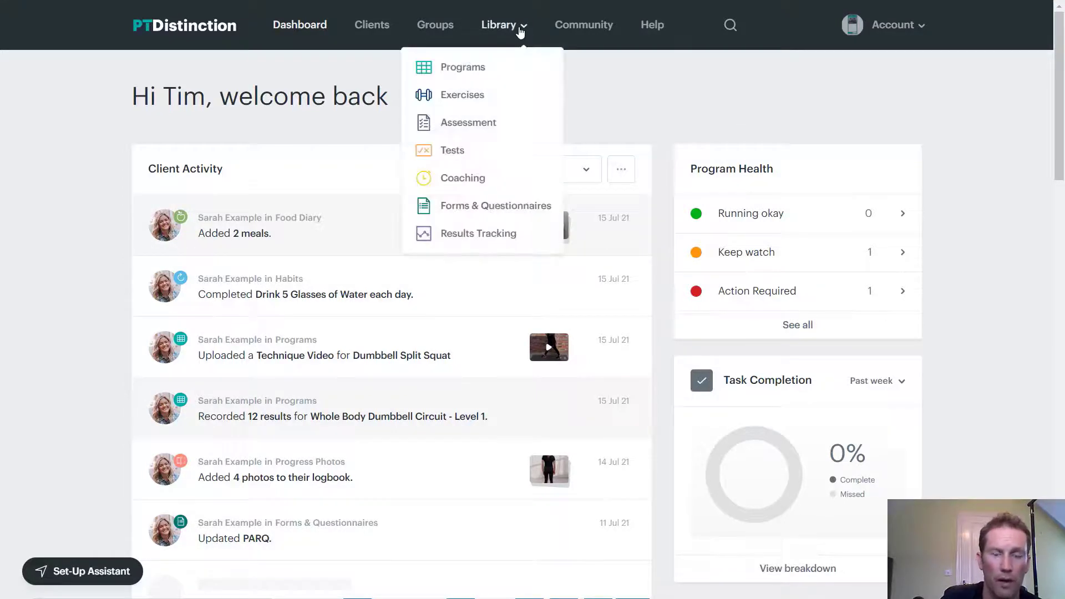
pyautogui.click(481, 70)
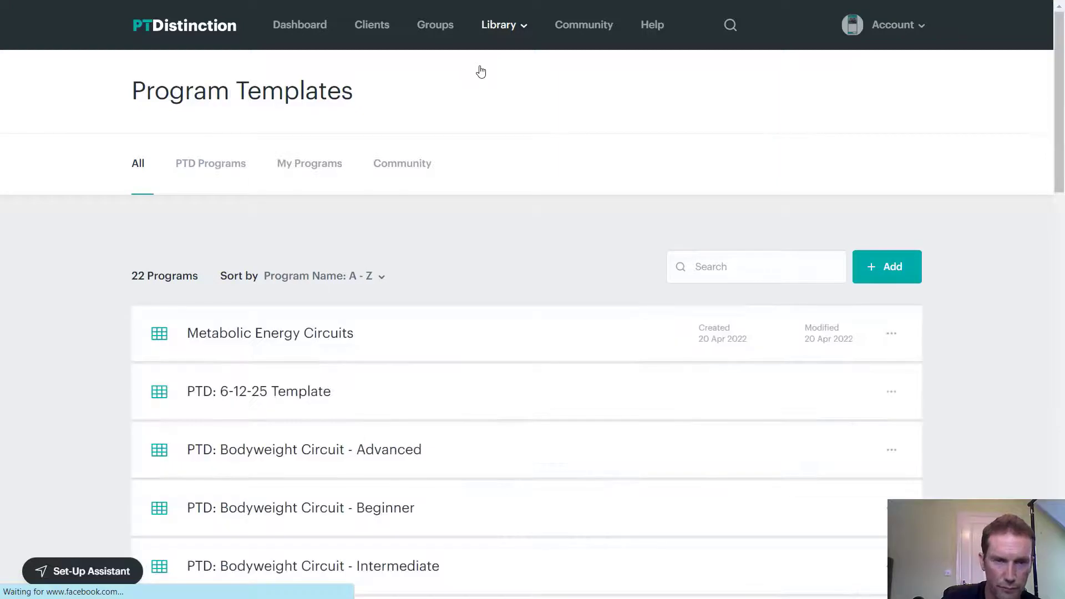
pyautogui.click(216, 168)
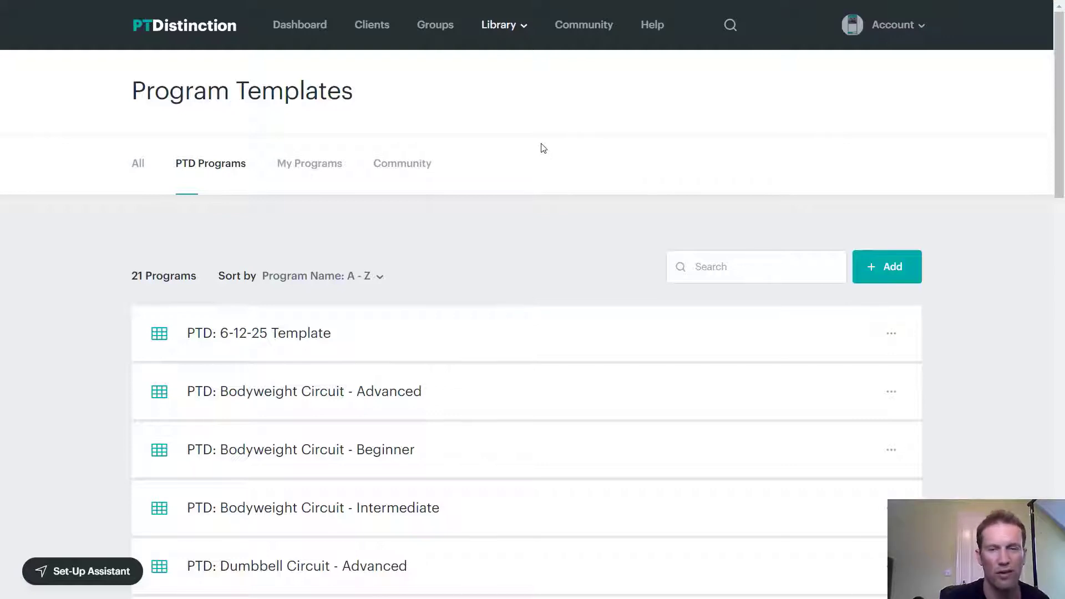
pyautogui.scroll(-10, 543, 148)
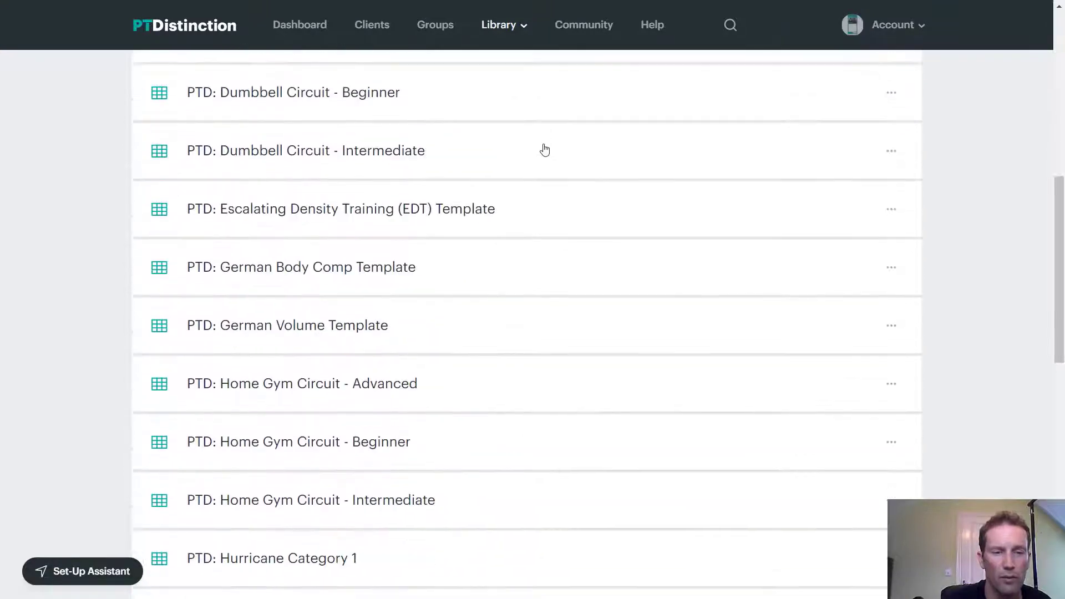
pyautogui.scroll(-8, 544, 150)
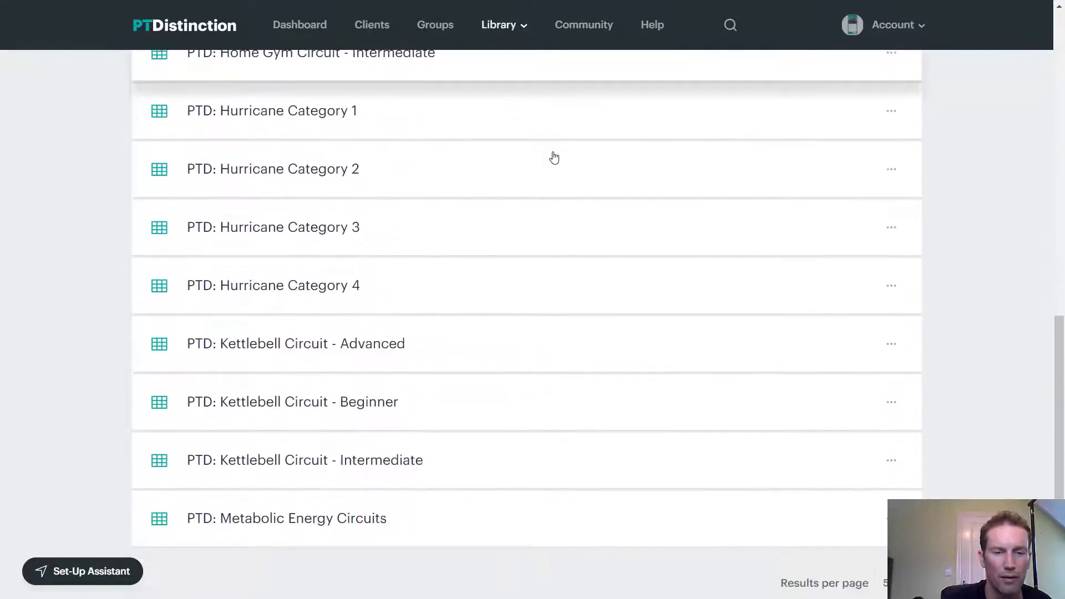
pyautogui.scroll(7, 662, 169)
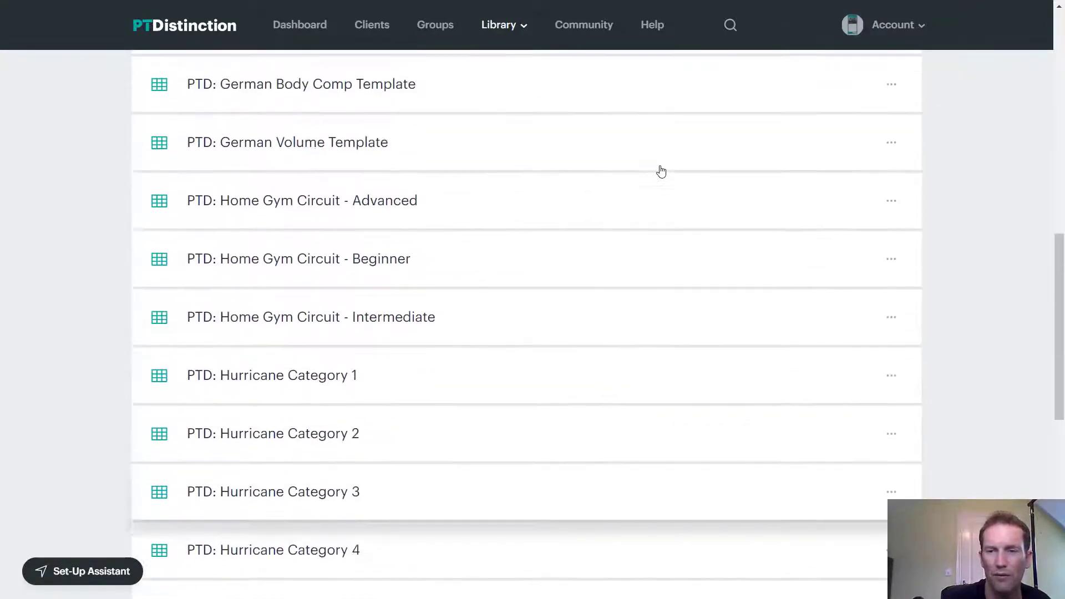
pyautogui.scroll(2, 661, 171)
# Step: Preview the Dumbbell Circuit - Advanced program template, then close the preview
pyautogui.click(892, 178)
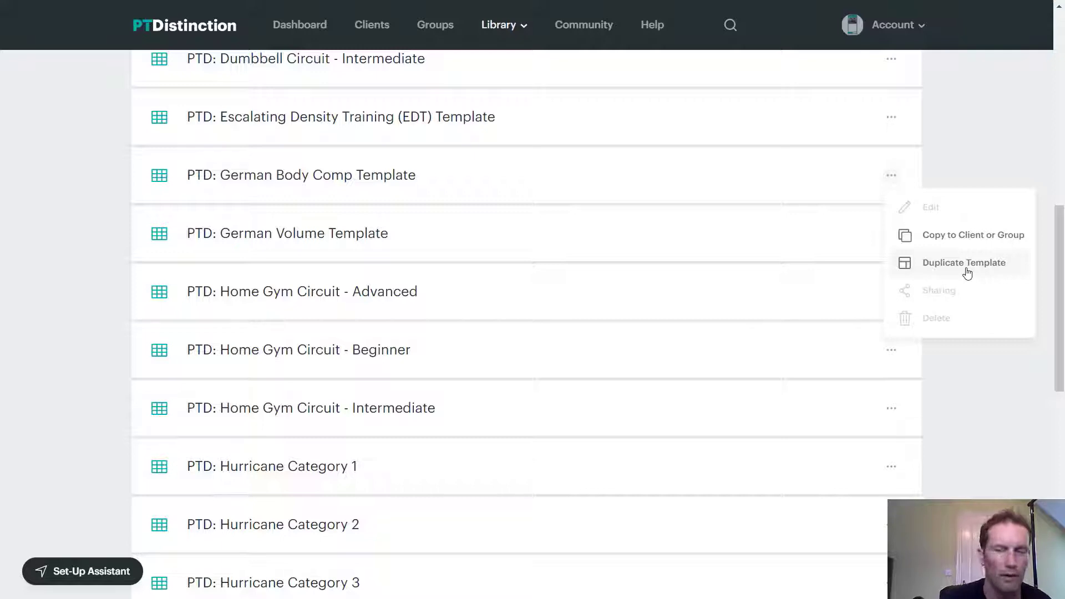
pyautogui.click(986, 167)
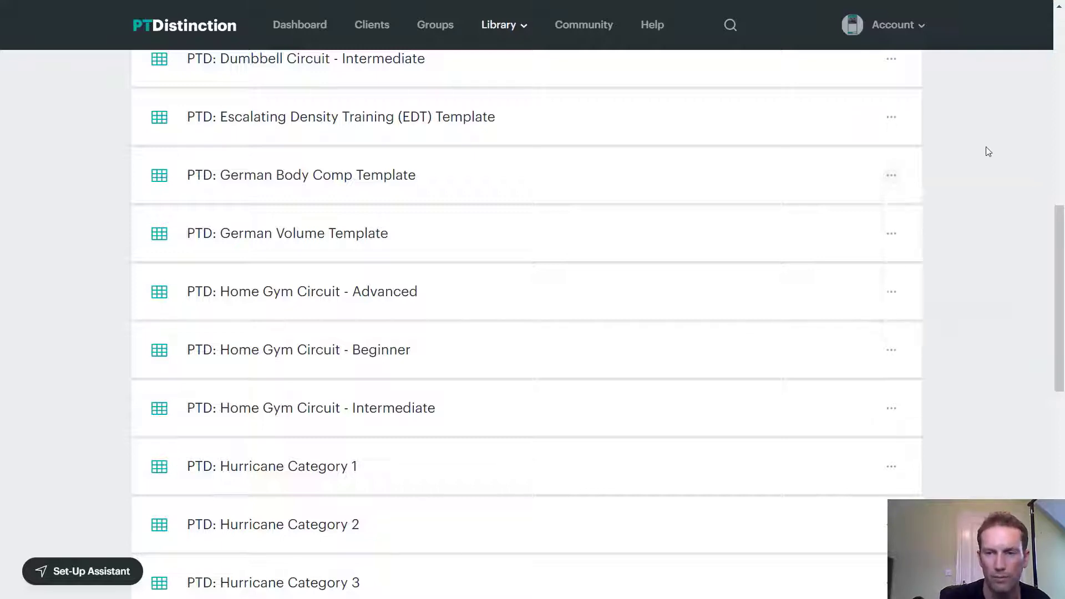
pyautogui.scroll(3, 977, 155)
pyautogui.scroll(1, 969, 161)
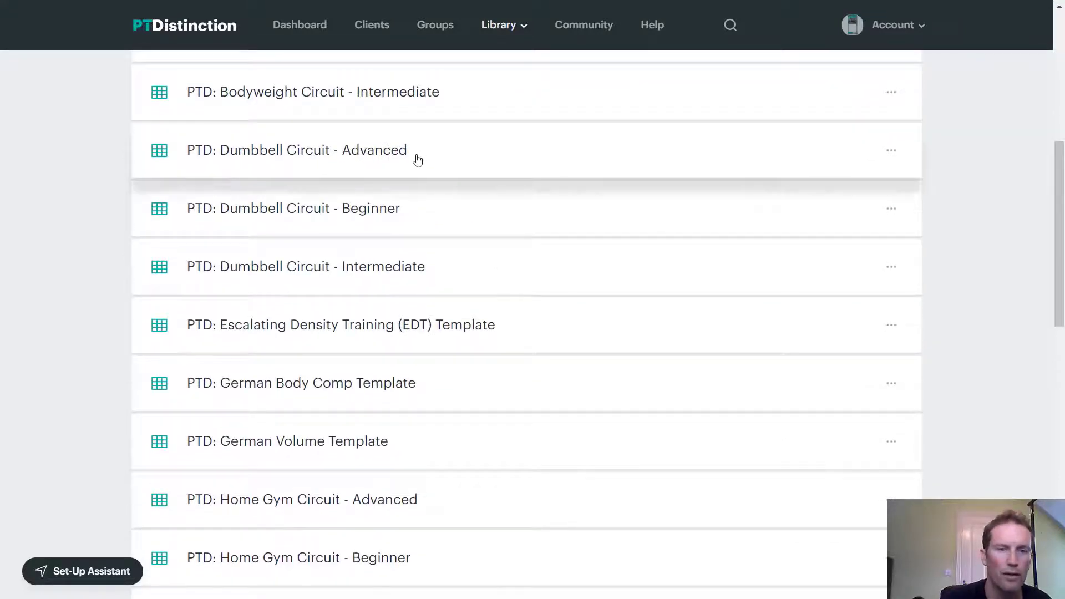
pyautogui.click(399, 159)
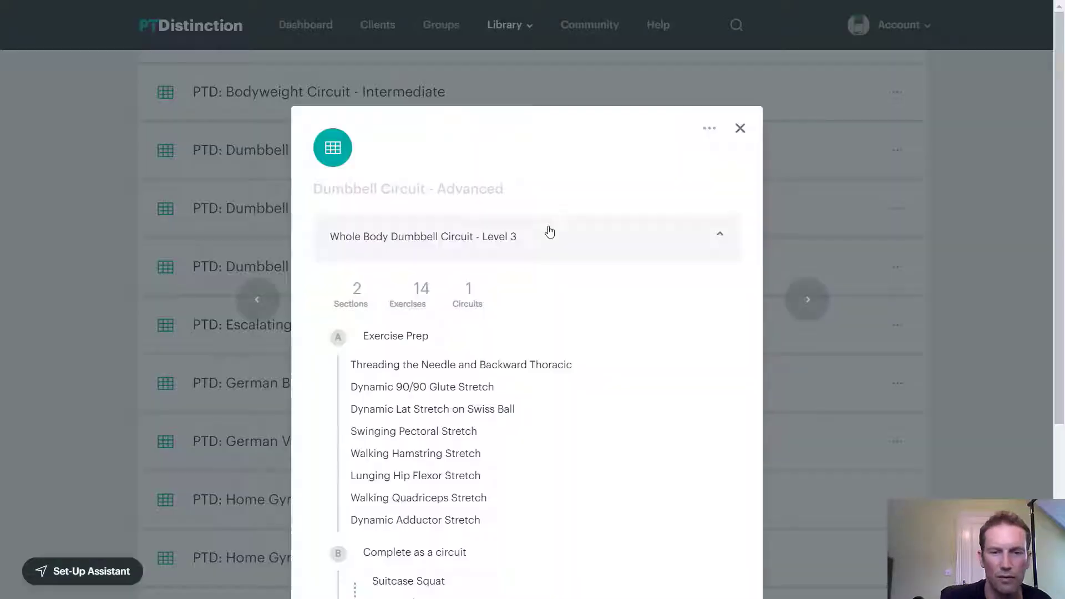
pyautogui.scroll(-3, 555, 239)
pyautogui.scroll(3, 555, 240)
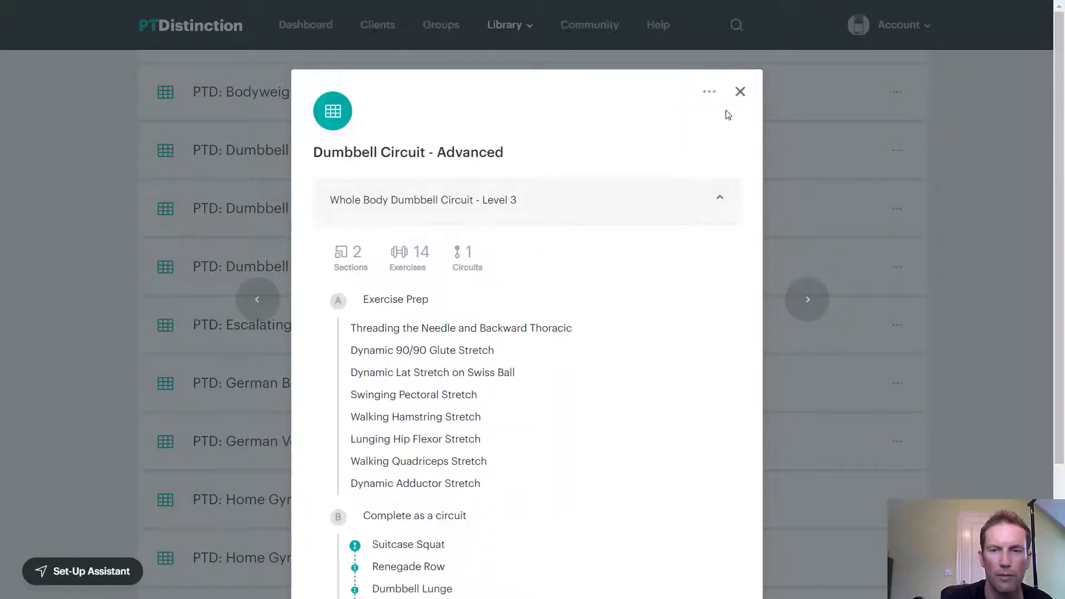
pyautogui.click(735, 94)
# Step: Return to the top of the Program Templates page and open the Library menu
pyautogui.scroll(-1, 592, 174)
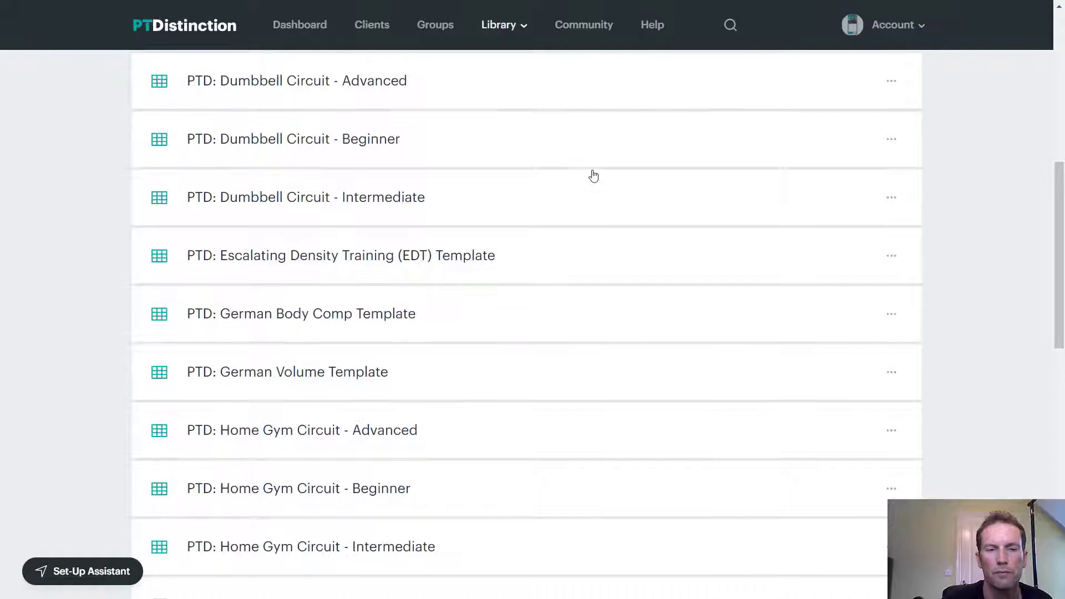
pyautogui.scroll(8, 594, 175)
pyautogui.scroll(2, 566, 150)
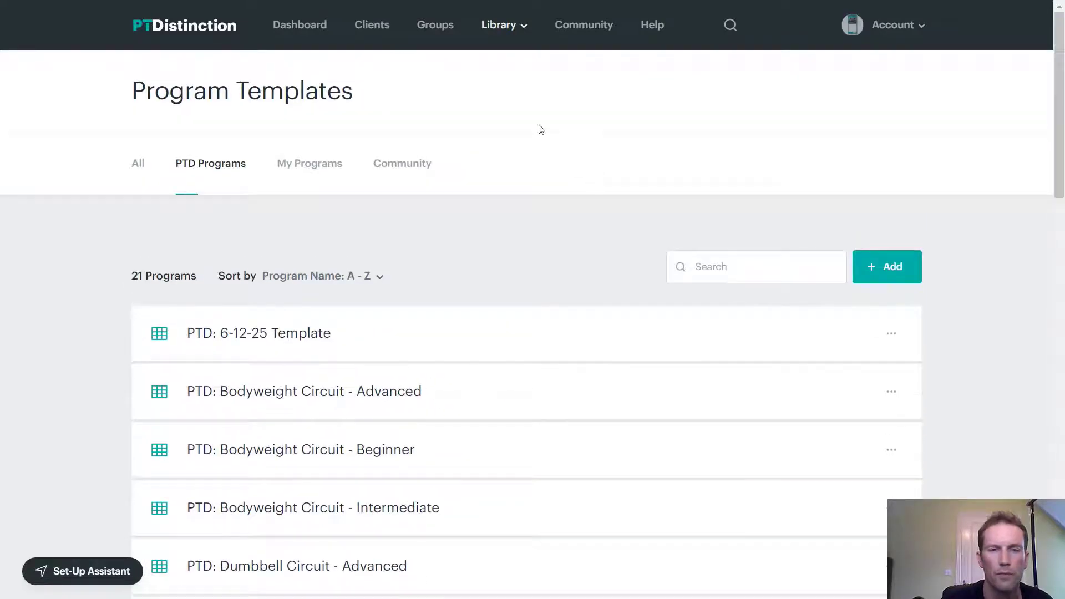
pyautogui.click(516, 35)
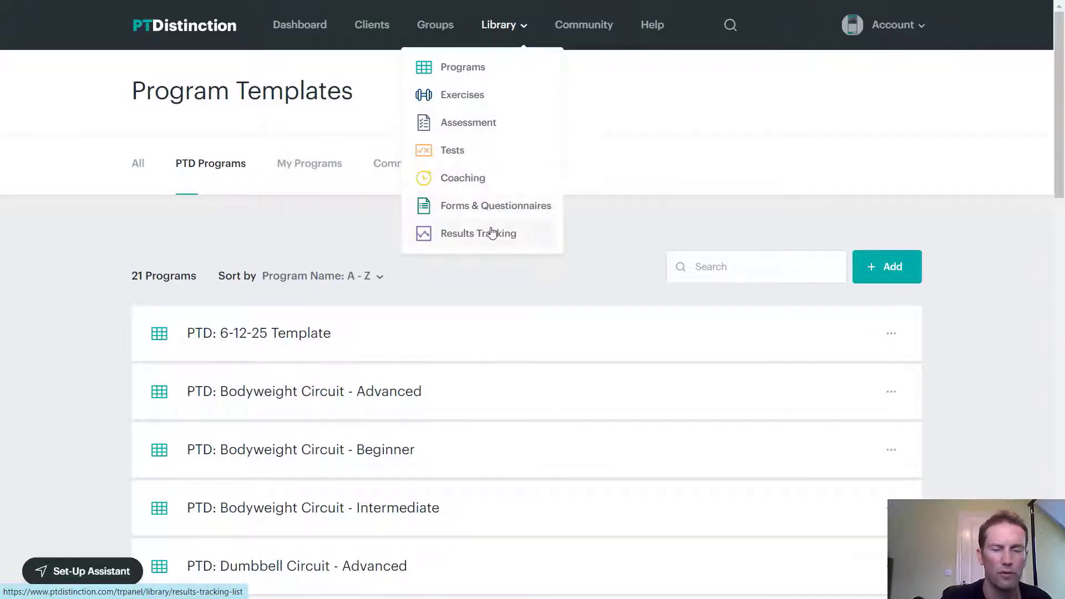
# Step: Open Library > Assessment filtered to PTD Assessments and scroll its three templates
pyautogui.click(486, 128)
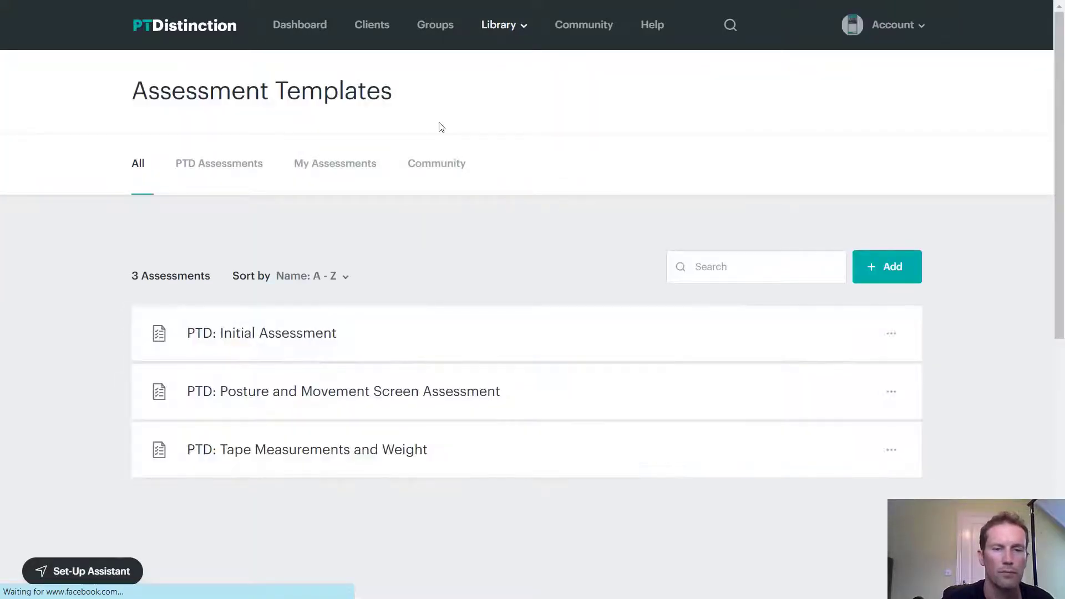
pyautogui.click(230, 173)
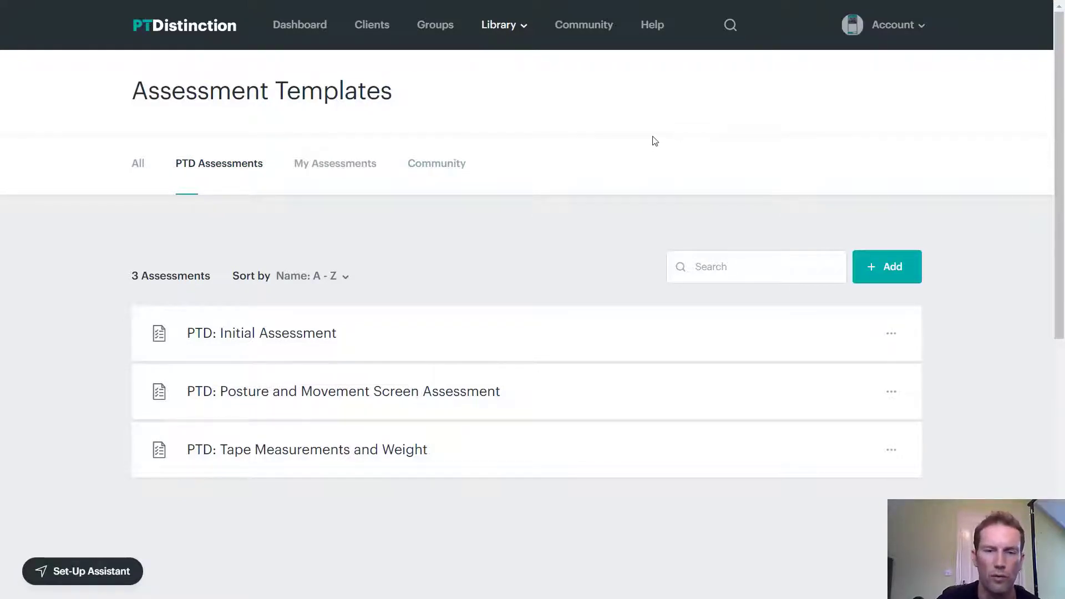
pyautogui.scroll(-1, 655, 141)
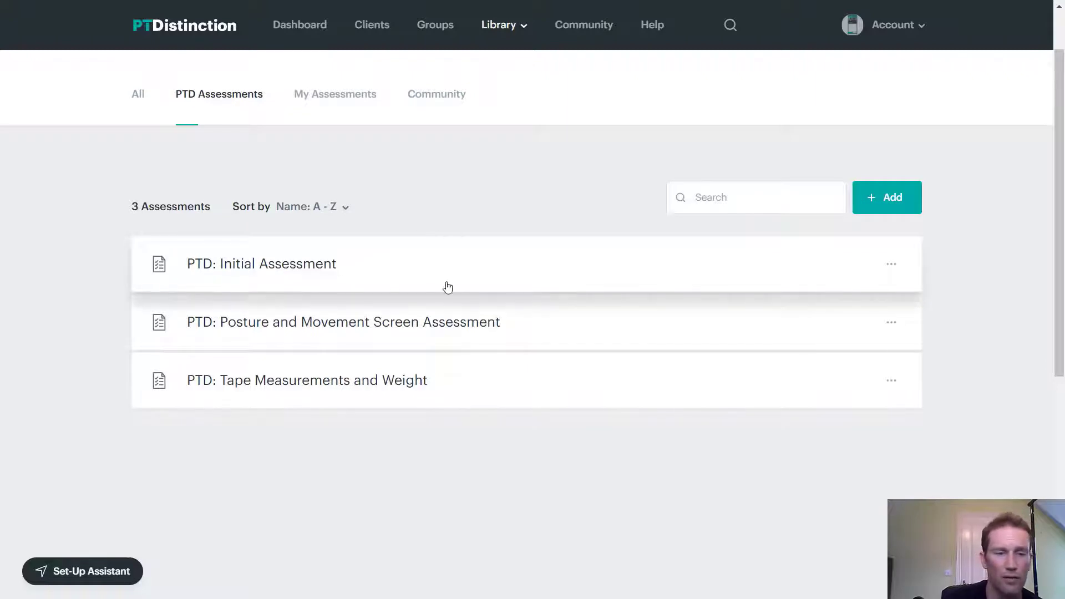
pyautogui.scroll(-1, 487, 319)
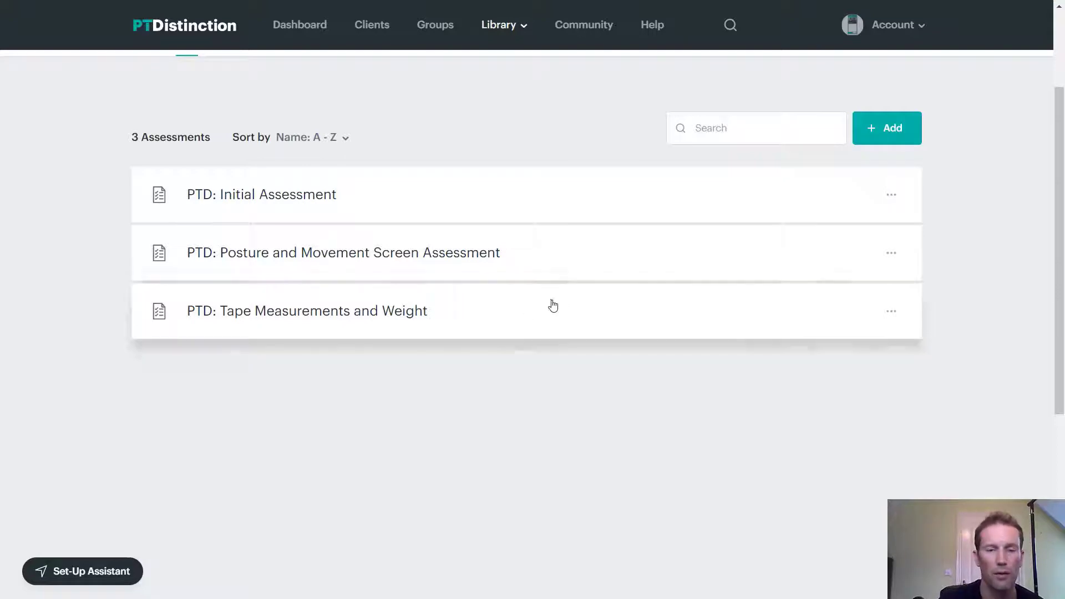
pyautogui.click(501, 206)
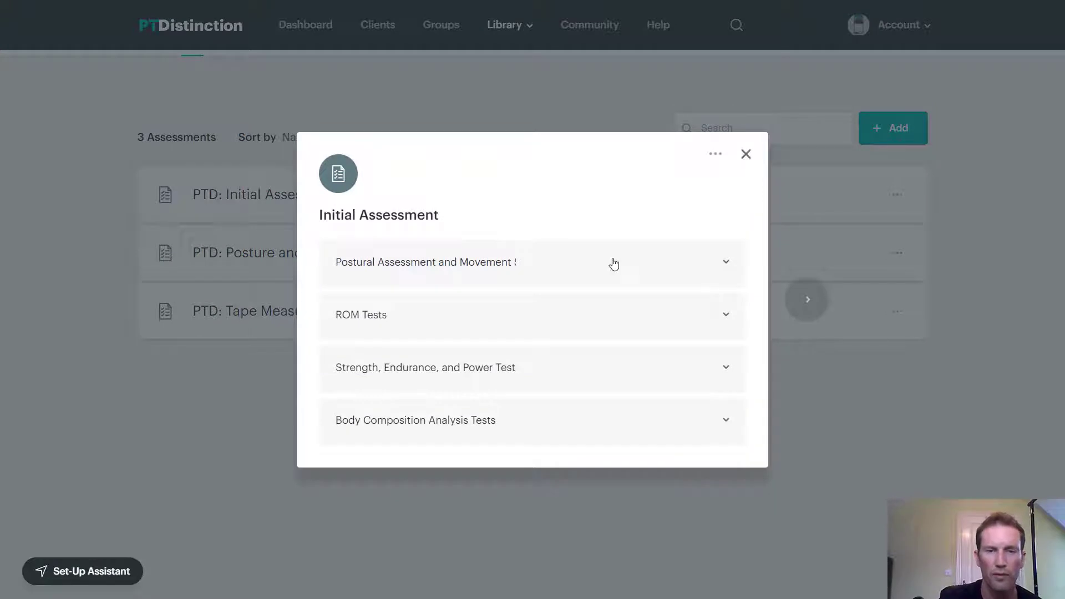
pyautogui.click(684, 255)
pyautogui.scroll(-3, 683, 257)
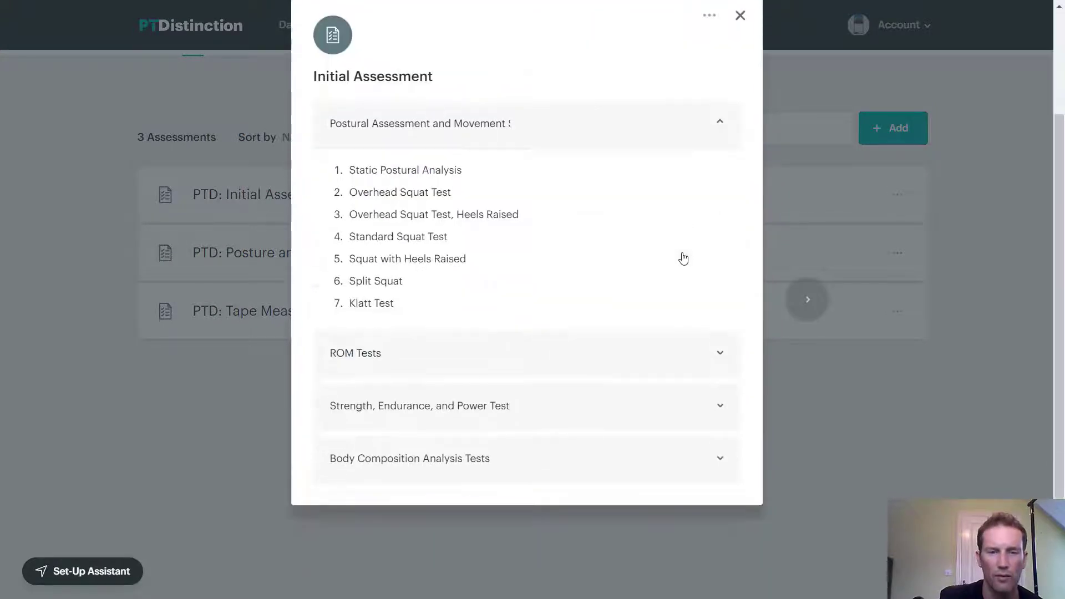
pyautogui.click(697, 321)
pyautogui.scroll(3, 697, 317)
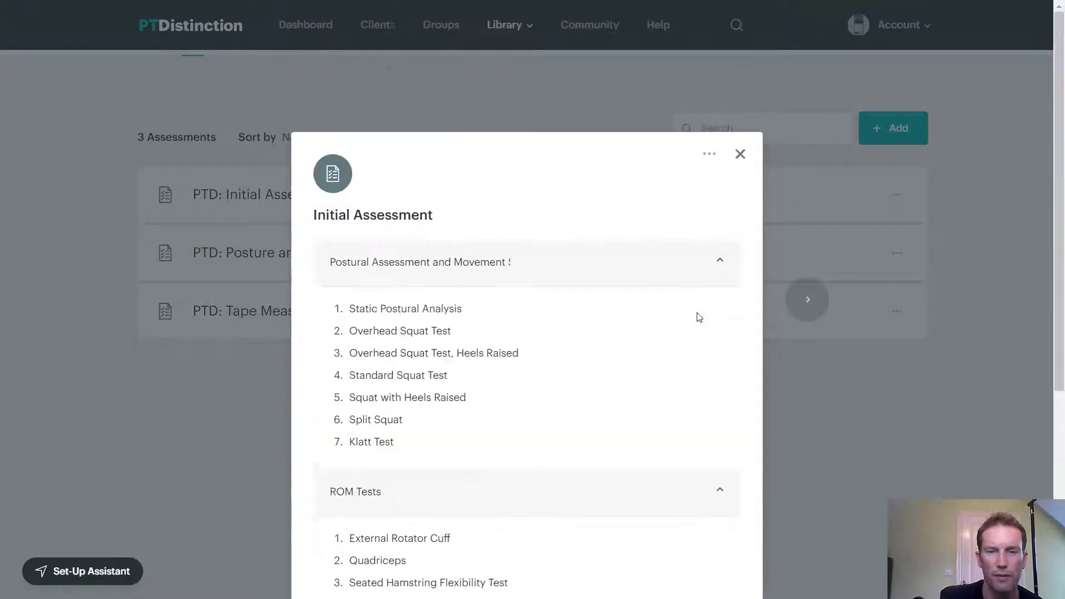
pyautogui.click(710, 159)
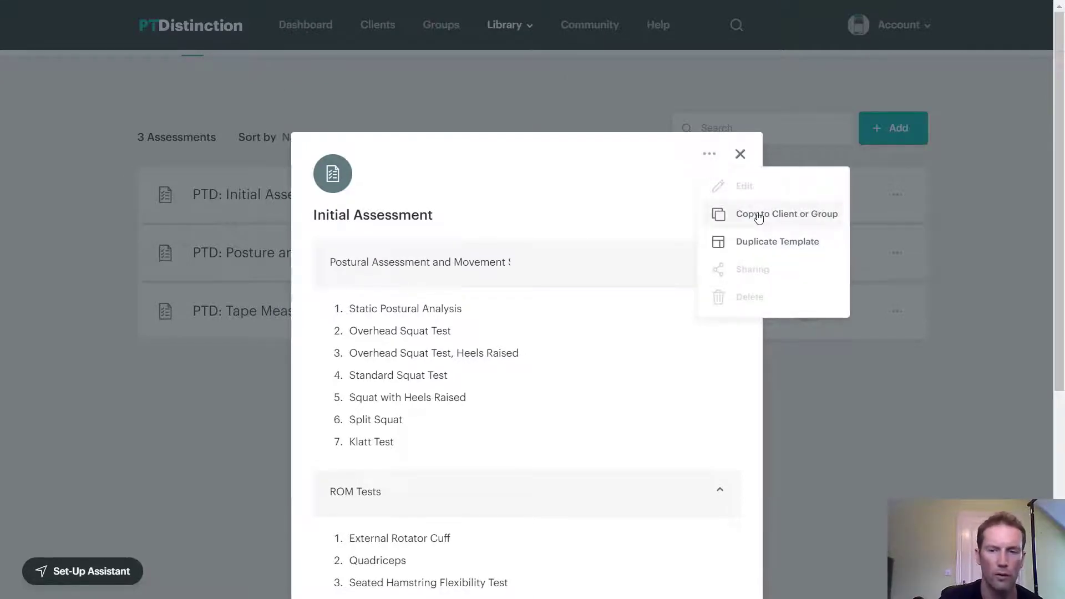
pyautogui.click(740, 155)
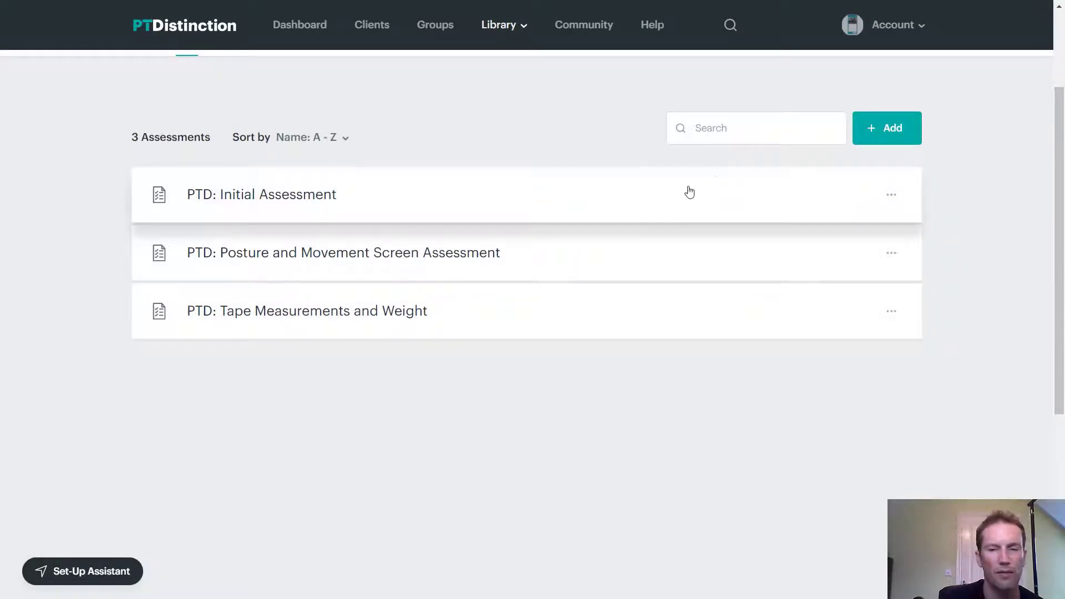
# Step: Open the Coaching Content library filtered to PTD Coaching and browse its 16 items
pyautogui.scroll(3, 633, 192)
pyautogui.moveTo(496, 46)
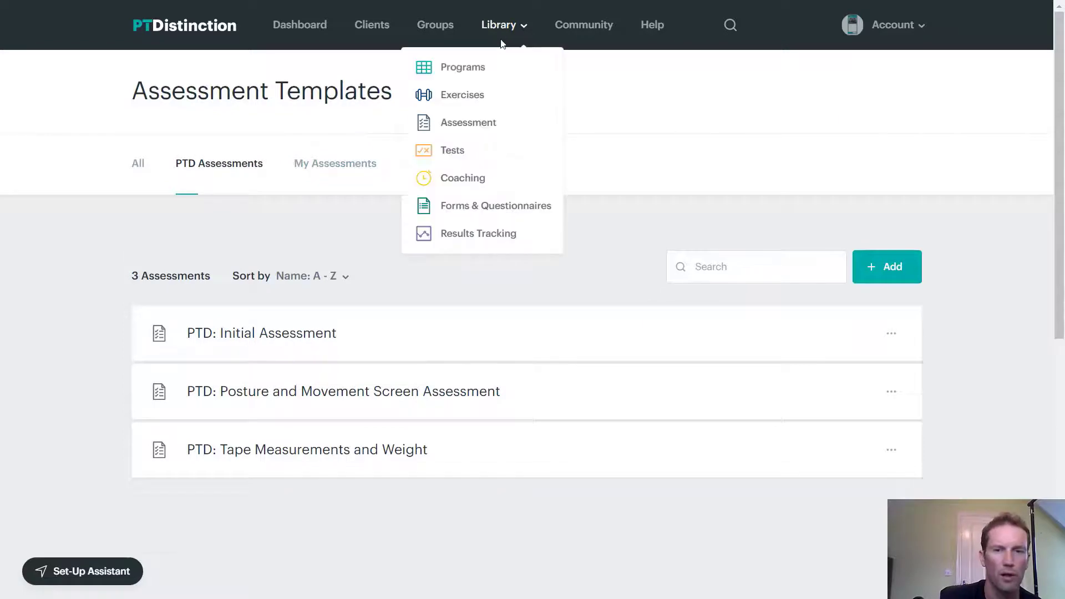
pyautogui.click(469, 182)
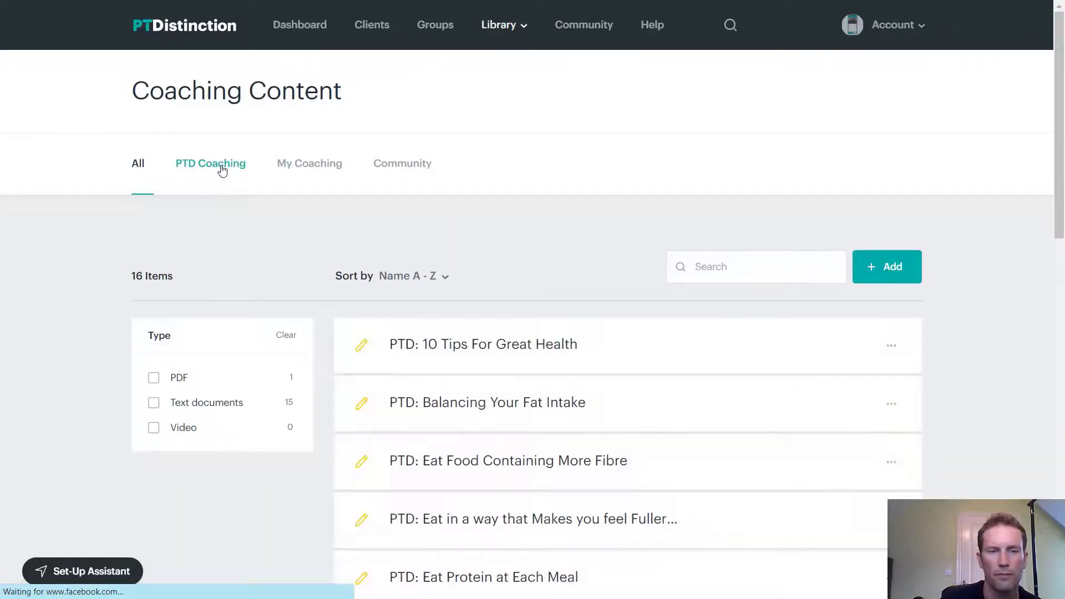
pyautogui.click(222, 168)
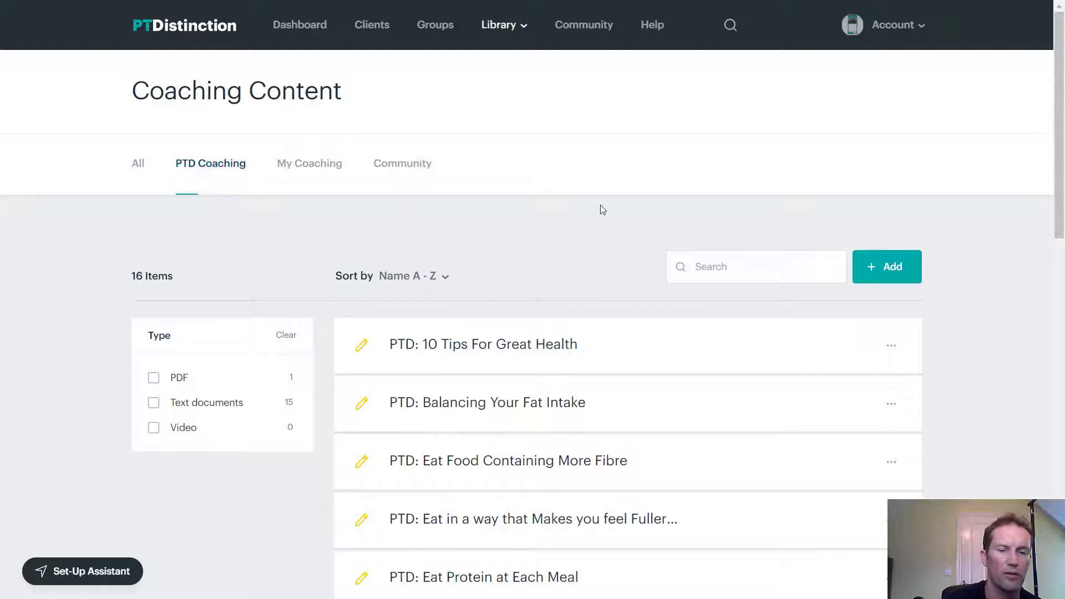
pyautogui.scroll(-3, 600, 205)
pyautogui.scroll(-4, 649, 207)
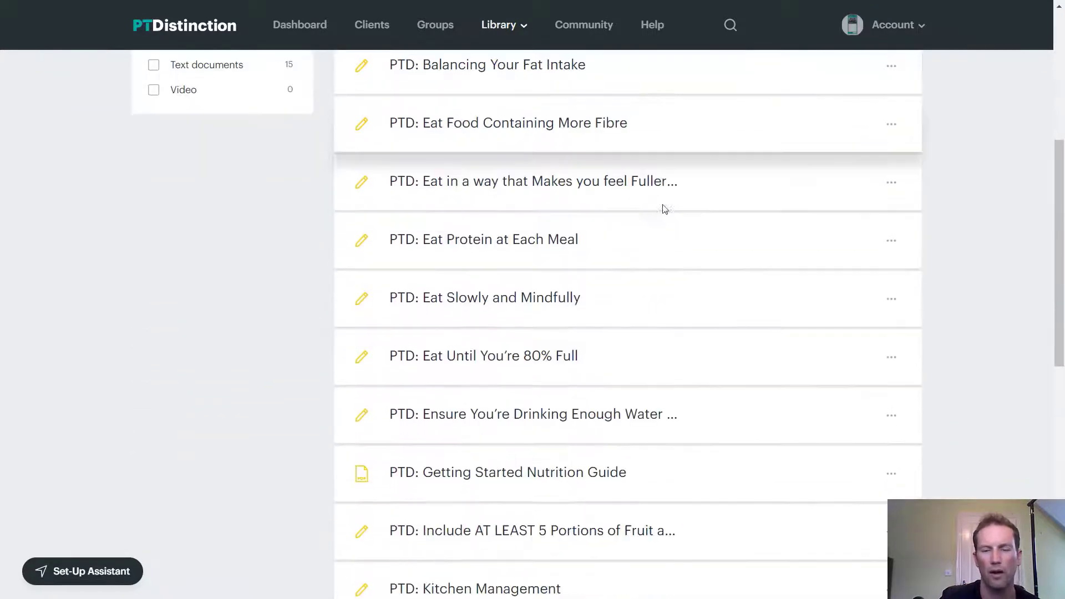
pyautogui.scroll(1, 697, 214)
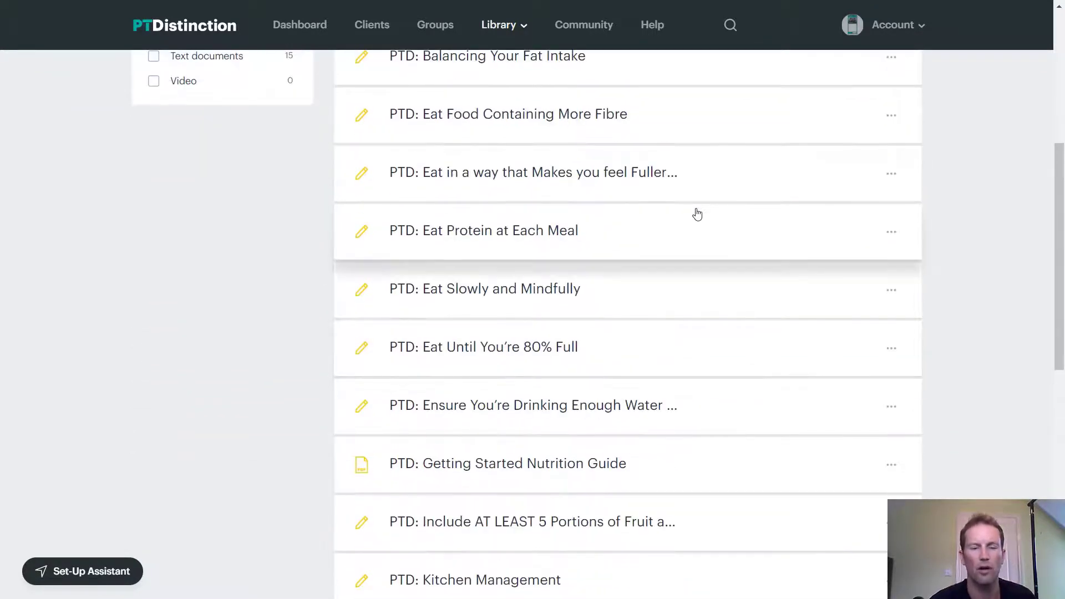
pyautogui.scroll(1, 698, 213)
pyautogui.scroll(2, 697, 218)
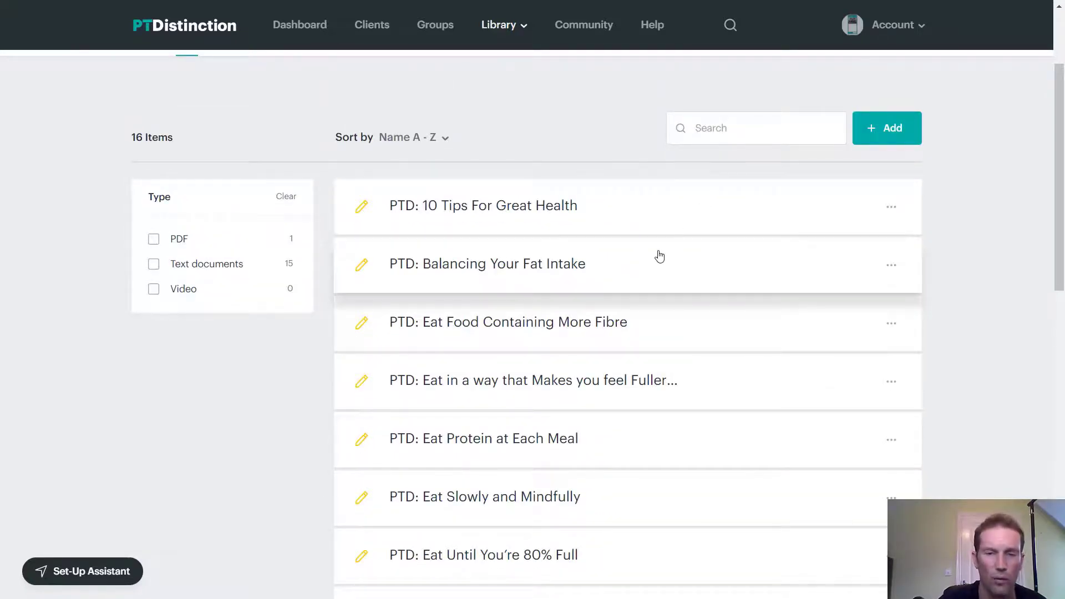
# Step: Show the action menu for the 'Eat in a way that Makes you feel Fuller' template
pyautogui.scroll(-3, 735, 245)
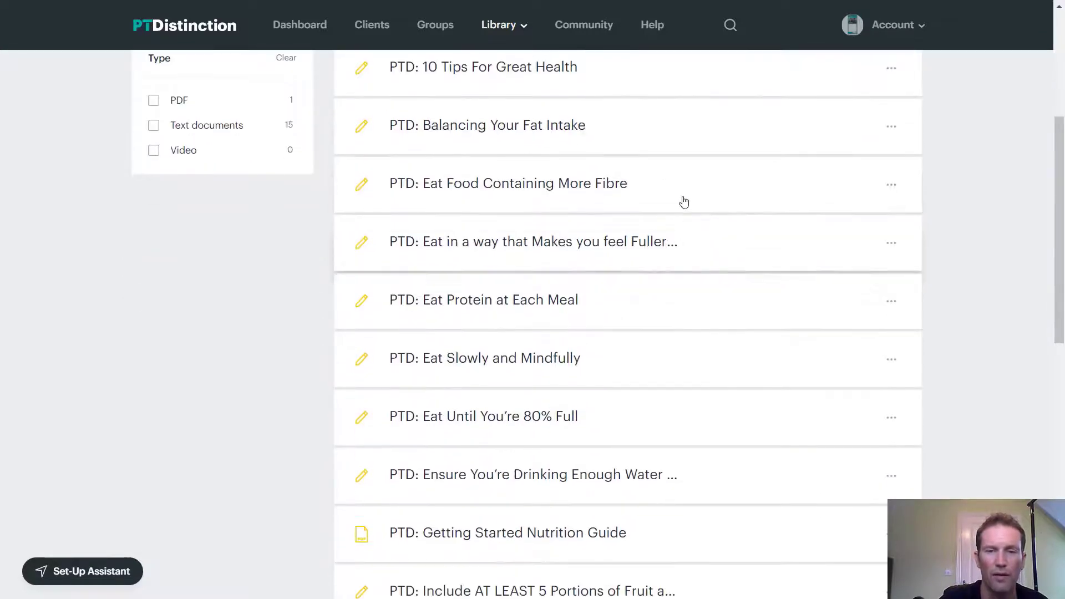
pyautogui.scroll(-1, 659, 194)
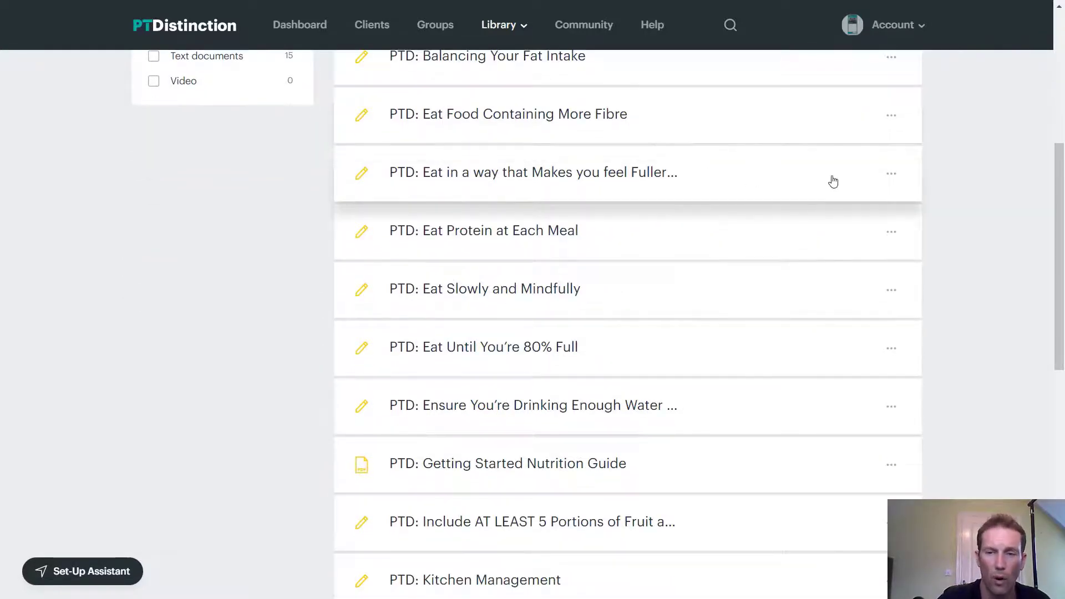
pyautogui.click(892, 177)
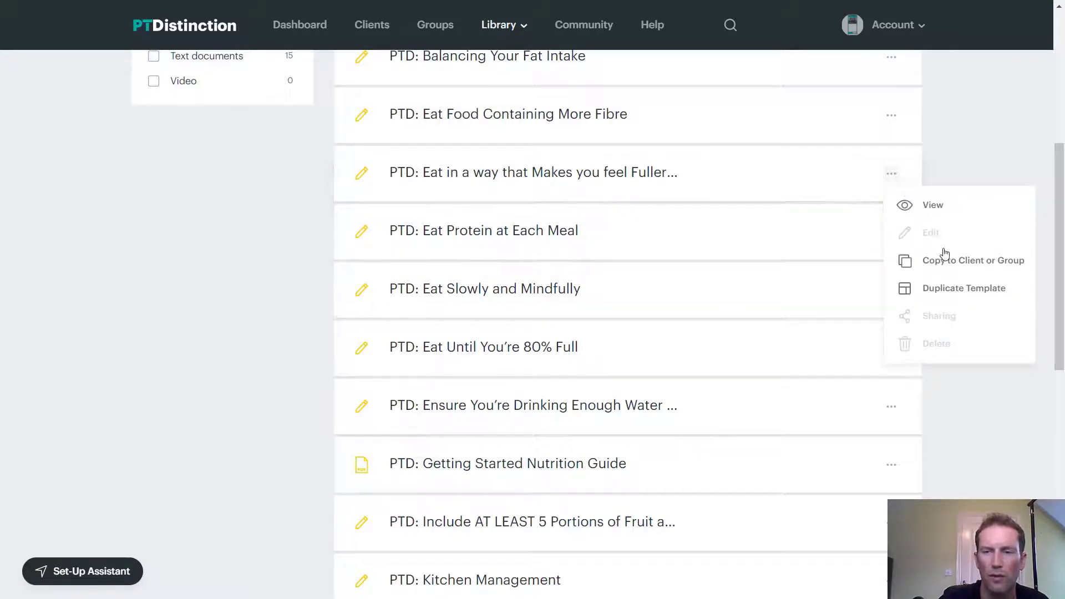
# Step: Read through the 'Eat in a way that Makes you feel Fuller for Longer' document preview, then close it
pyautogui.click(996, 138)
pyautogui.click(647, 175)
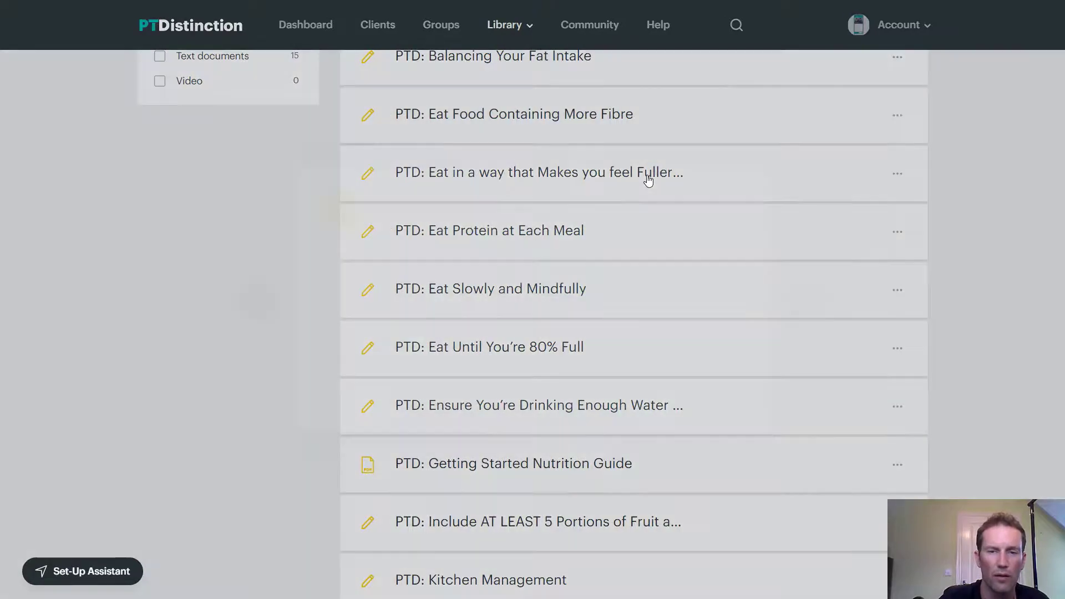
pyautogui.scroll(-15, 536, 205)
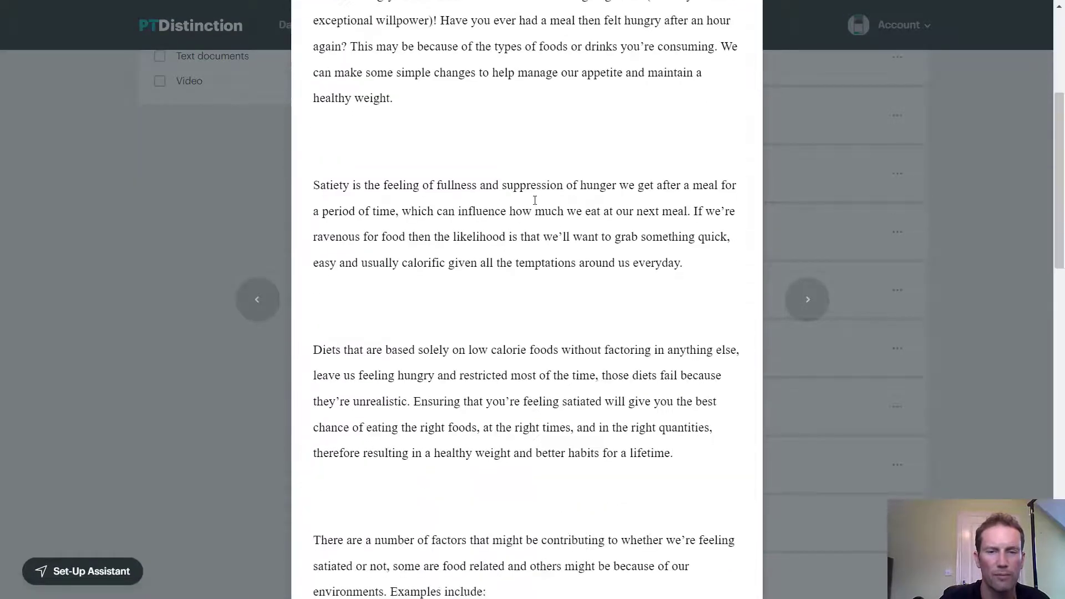
pyautogui.scroll(-15, 535, 200)
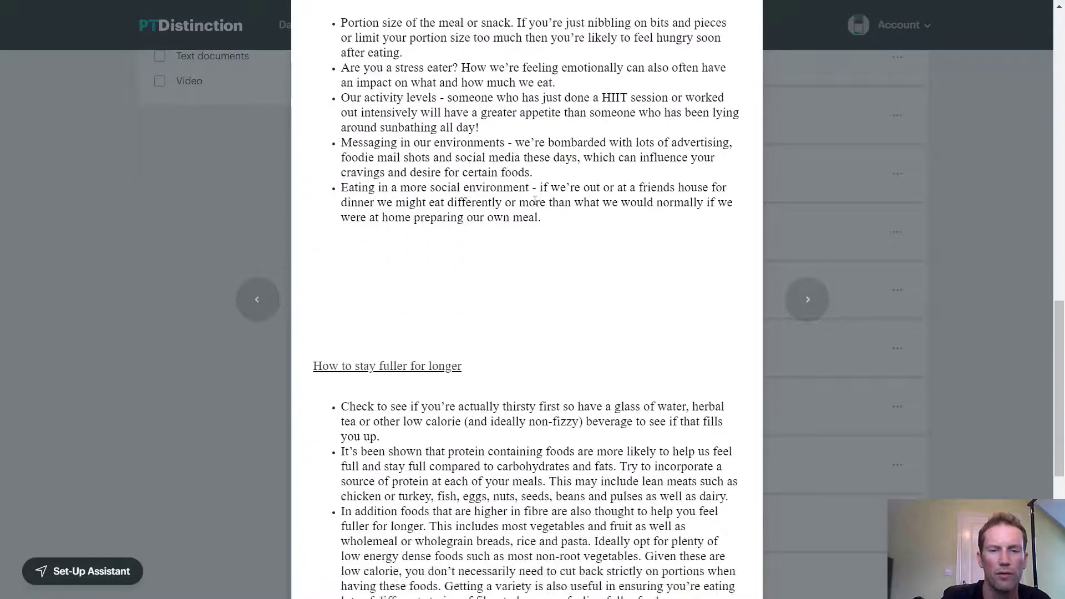
pyautogui.scroll(20, 536, 199)
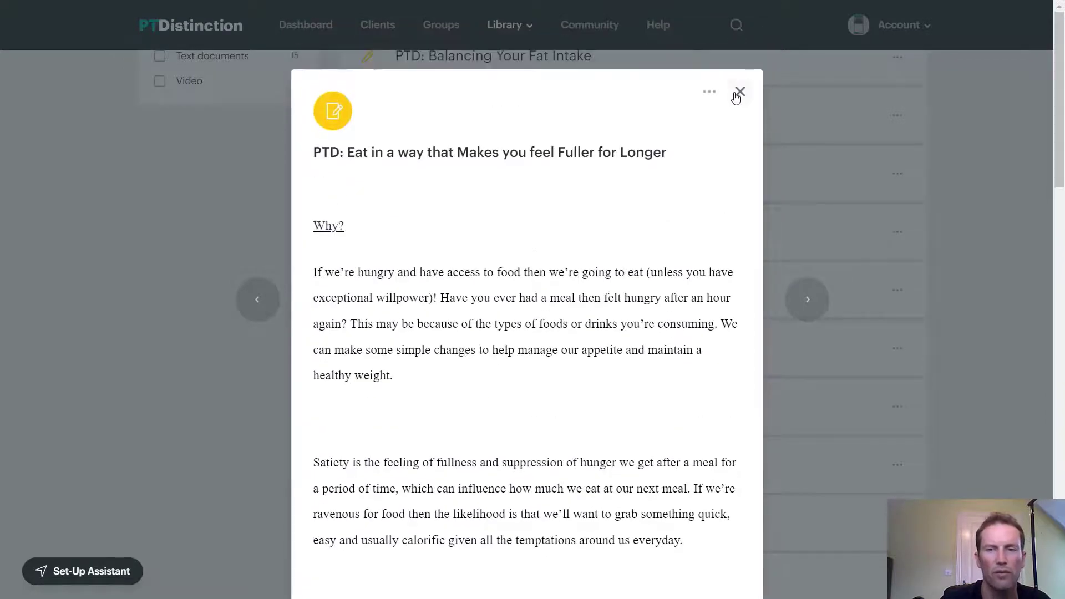
pyautogui.click(740, 93)
pyautogui.scroll(5, 680, 166)
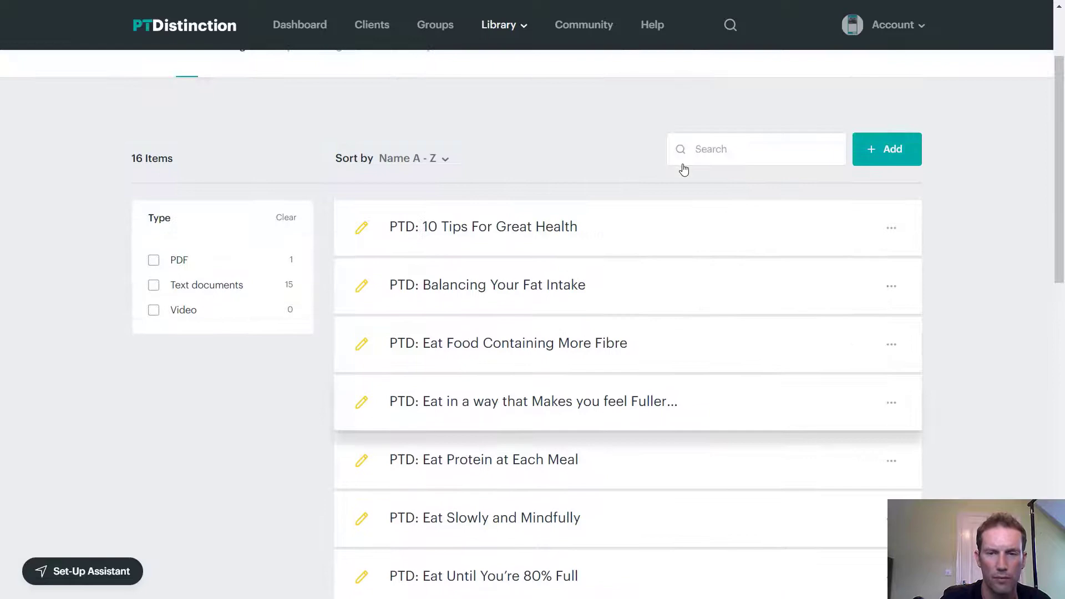
pyautogui.scroll(1, 555, 156)
# Step: Open Library > Forms & Questionnaires filtered to PTD Forms and scroll the five forms
pyautogui.click(521, 34)
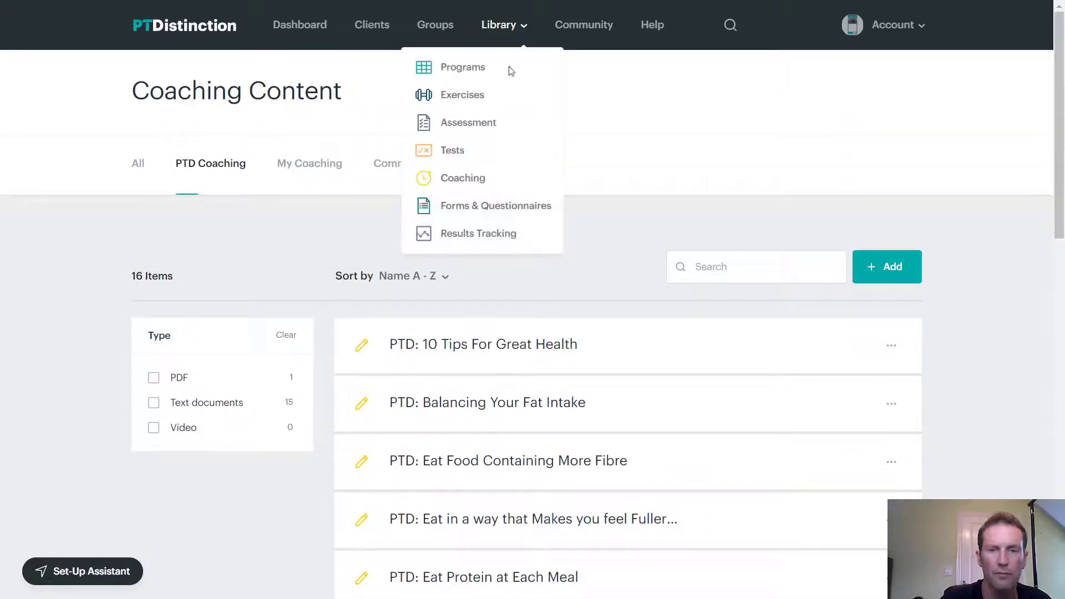
pyautogui.click(494, 209)
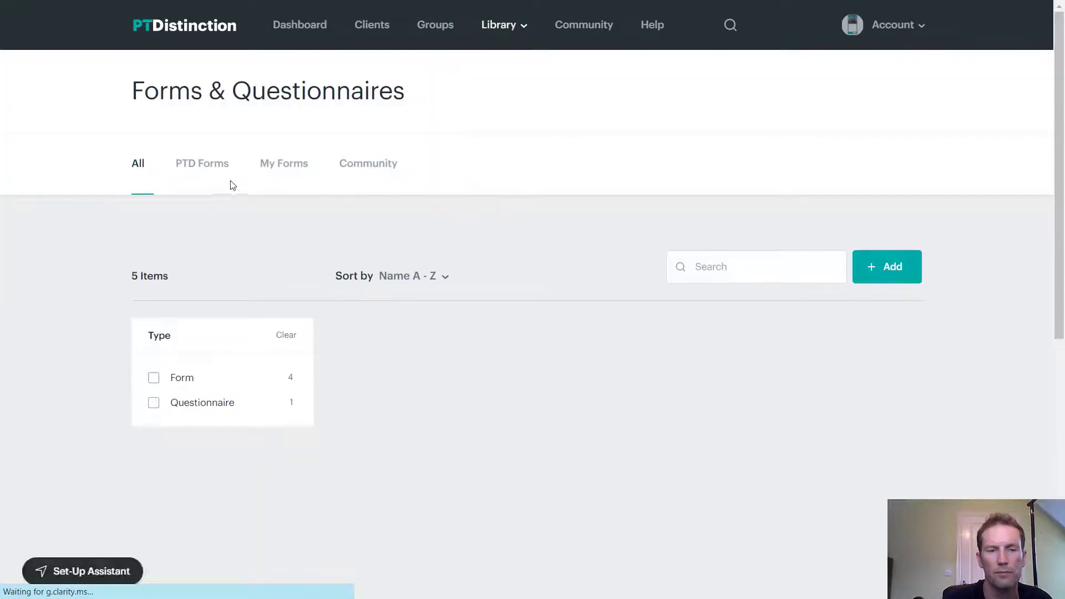
pyautogui.click(221, 169)
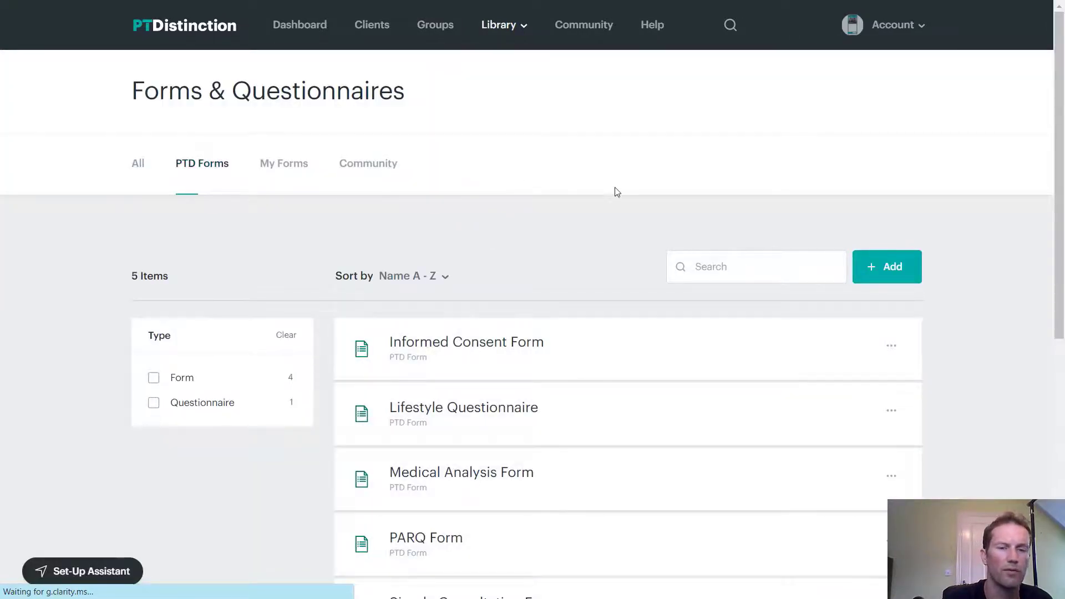
pyautogui.scroll(-1, 616, 190)
pyautogui.scroll(-1, 624, 185)
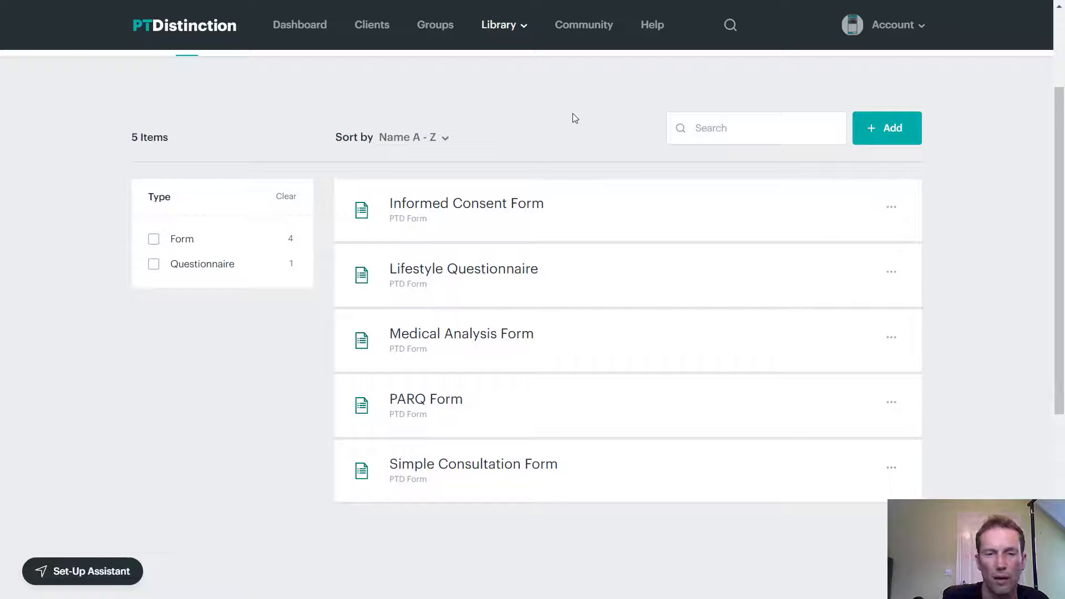
pyautogui.scroll(-1, 639, 187)
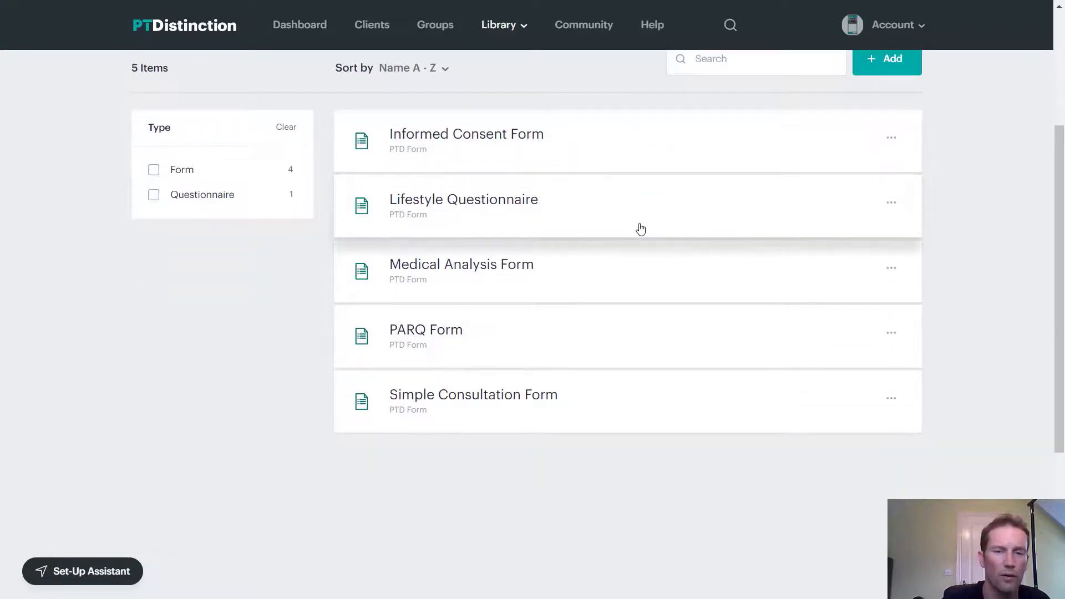
pyautogui.scroll(-1, 601, 238)
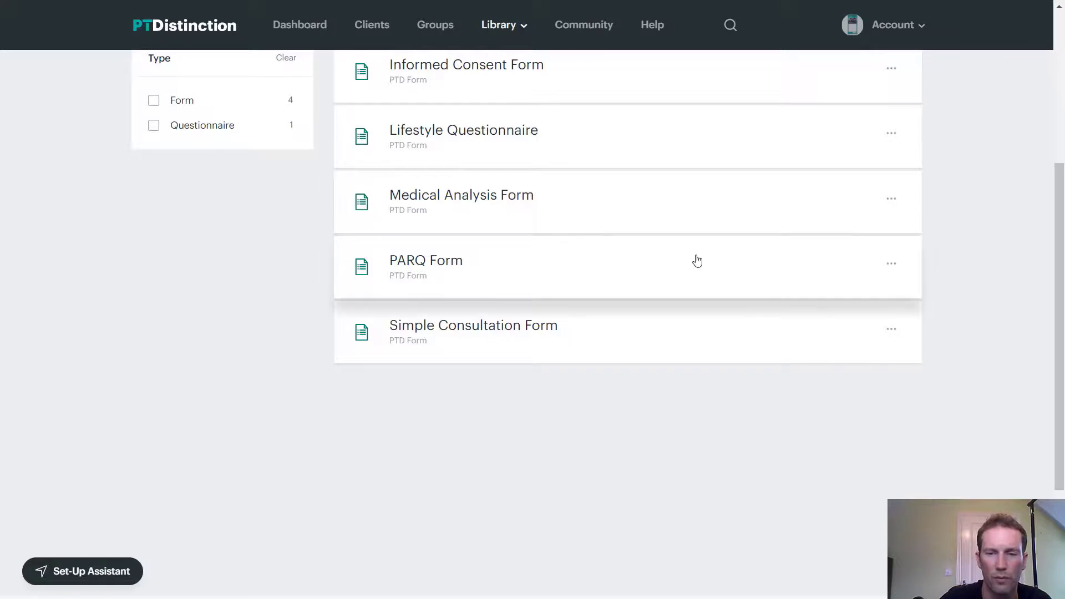
pyautogui.click(697, 262)
pyautogui.scroll(-8, 657, 258)
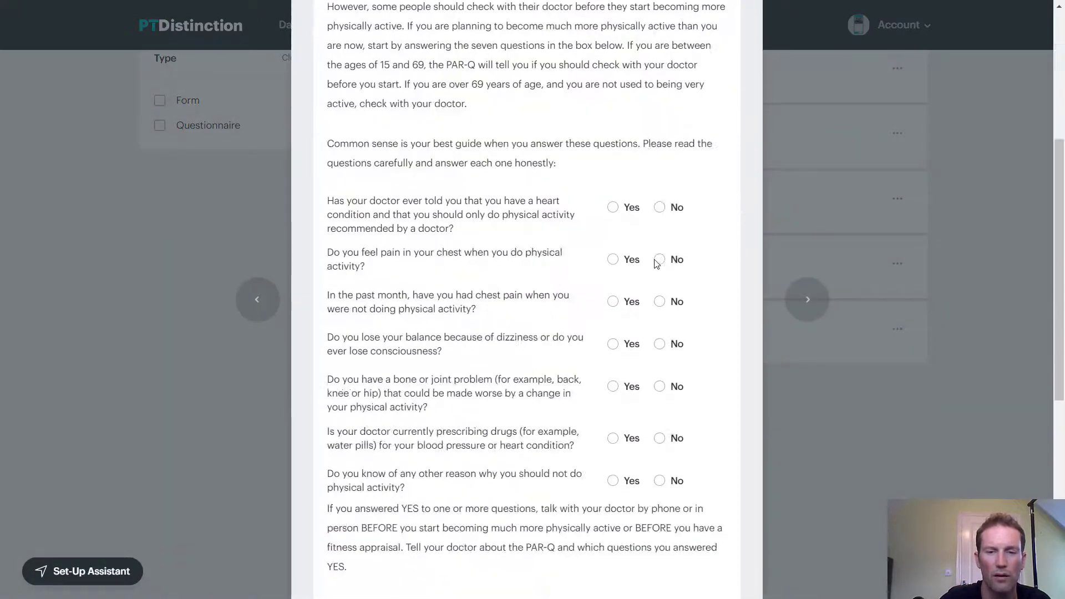
pyautogui.scroll(-3, 656, 263)
pyautogui.scroll(10, 656, 263)
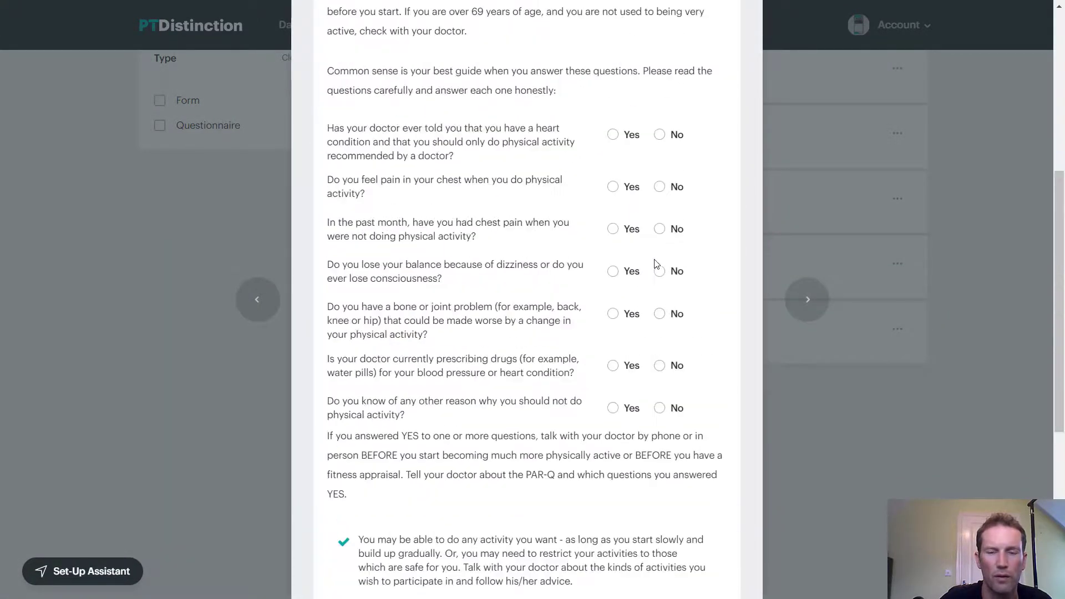
pyautogui.click(741, 91)
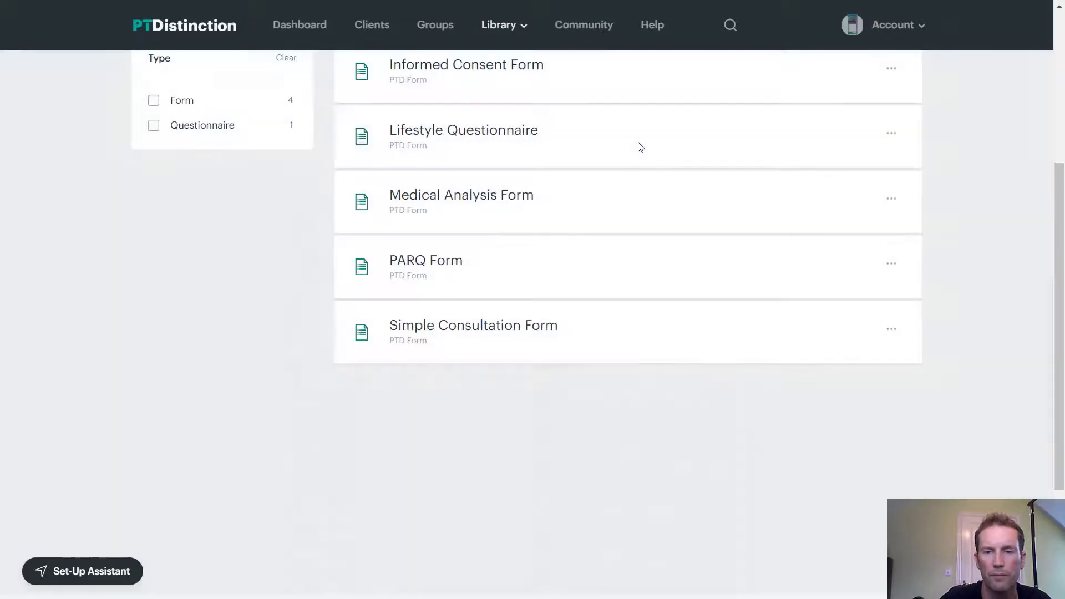
pyautogui.click(891, 201)
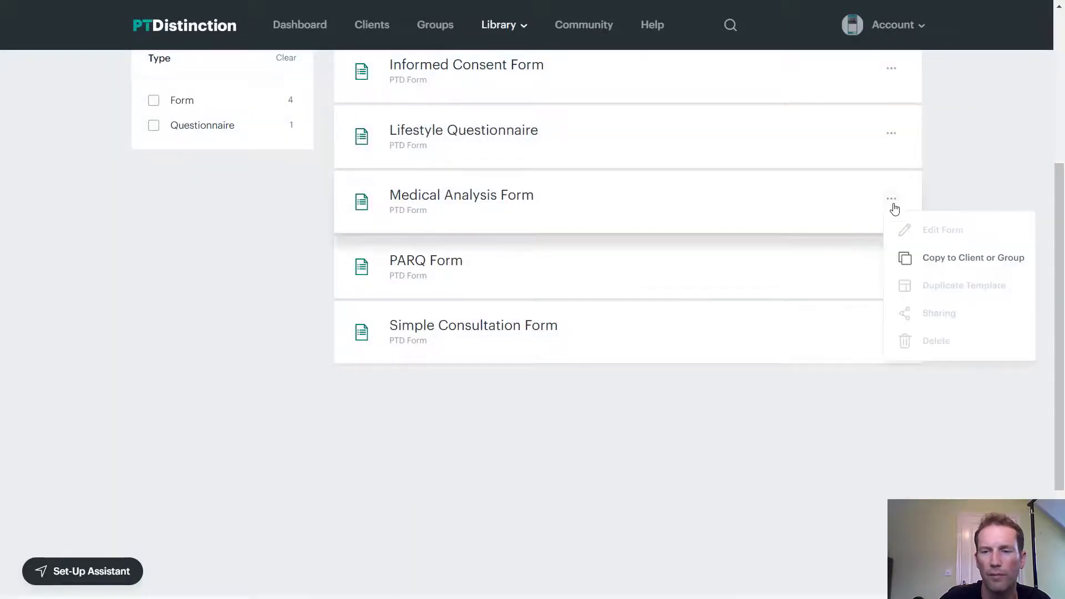
pyautogui.scroll(2, 833, 250)
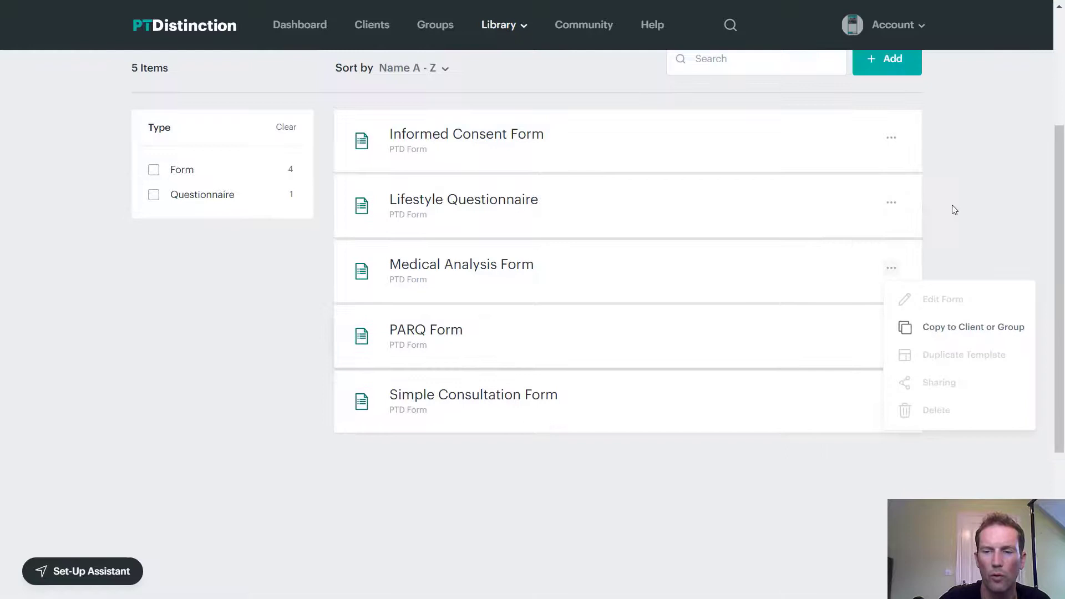
pyautogui.click(963, 208)
pyautogui.scroll(3, 943, 178)
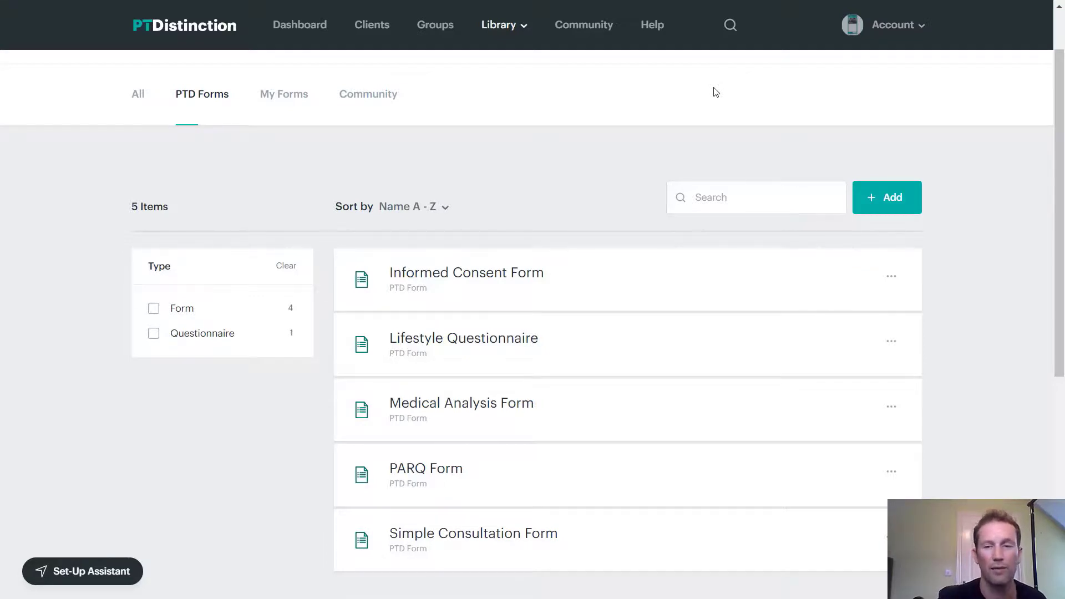
pyautogui.scroll(2, 591, 124)
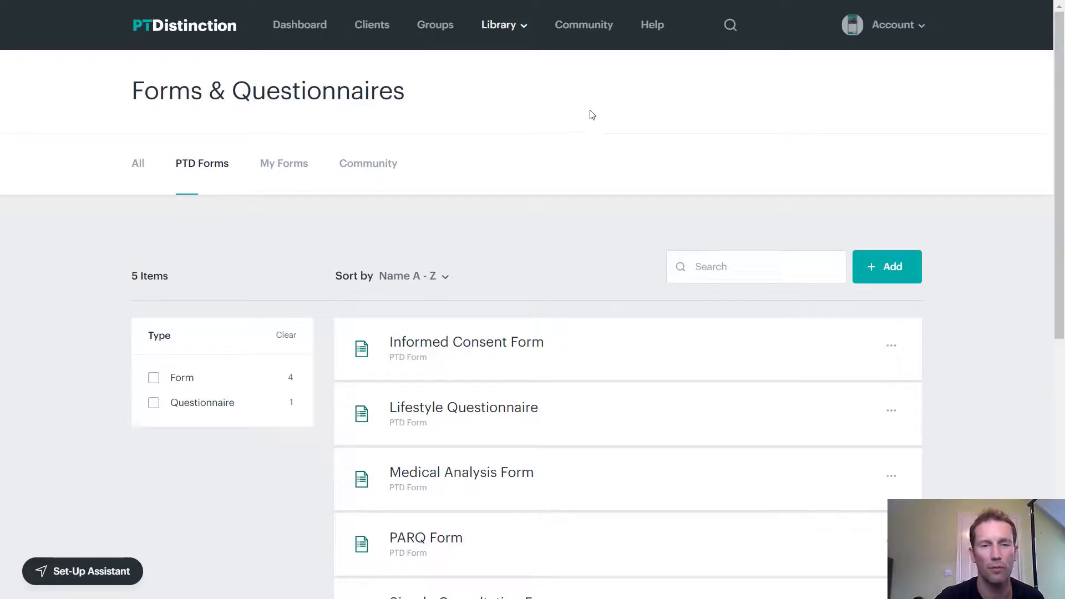
pyautogui.click(888, 269)
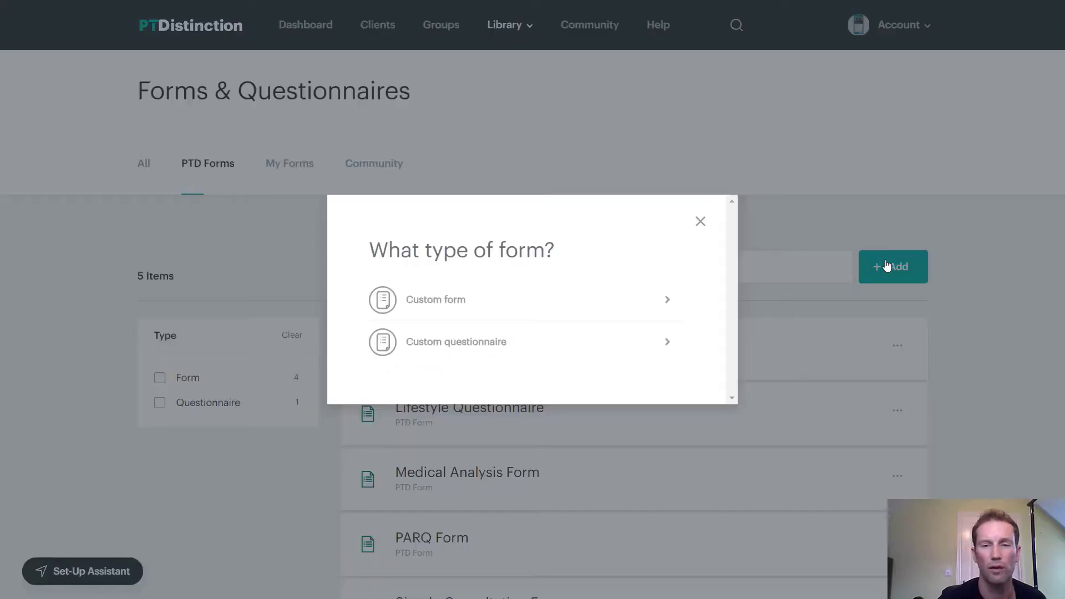
pyautogui.click(701, 222)
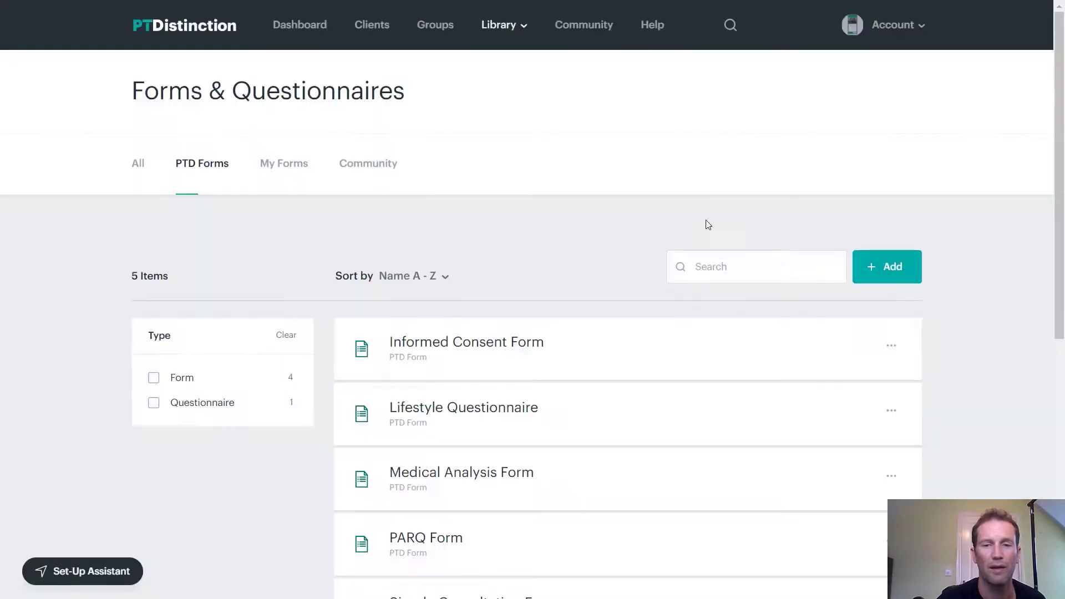